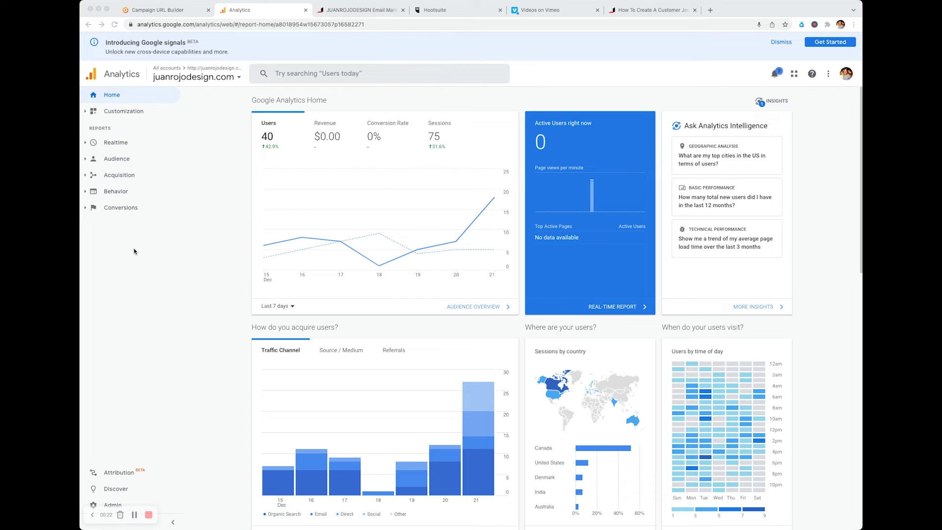
Step: Open the All Campaigns acquisition report and drill into the "Come back and purchase" campaign to view its source and medium
{"action": "left_click", "coordinate": [86, 177]}
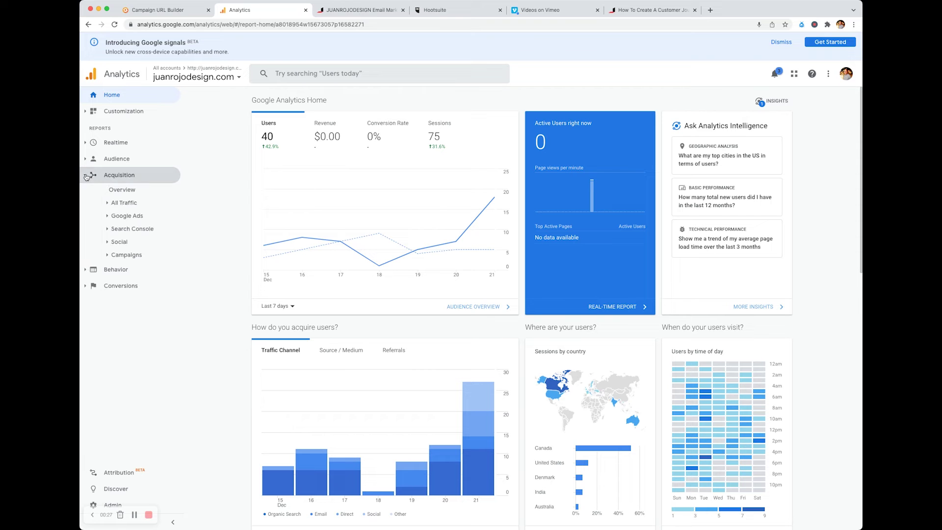
{"action": "left_click", "coordinate": [129, 255]}
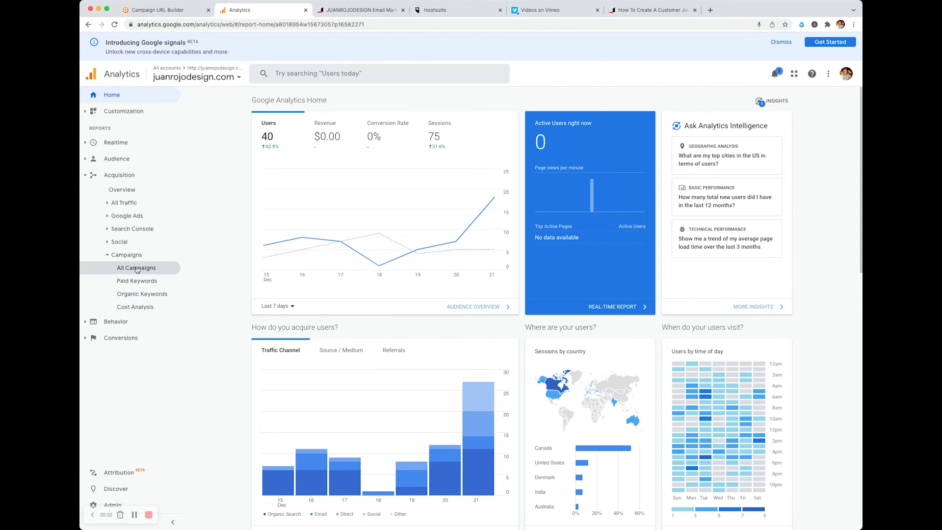
{"action": "left_click", "coordinate": [136, 268]}
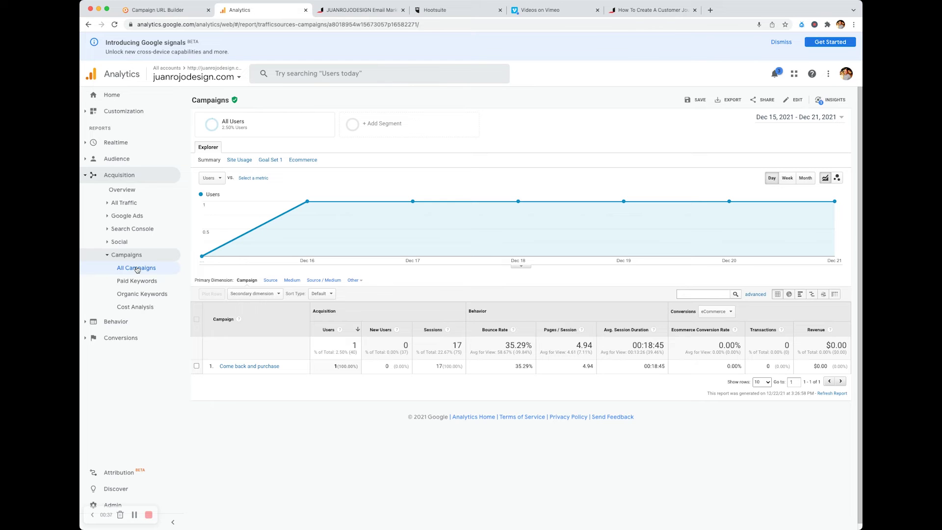
{"action": "left_click", "coordinate": [263, 367]}
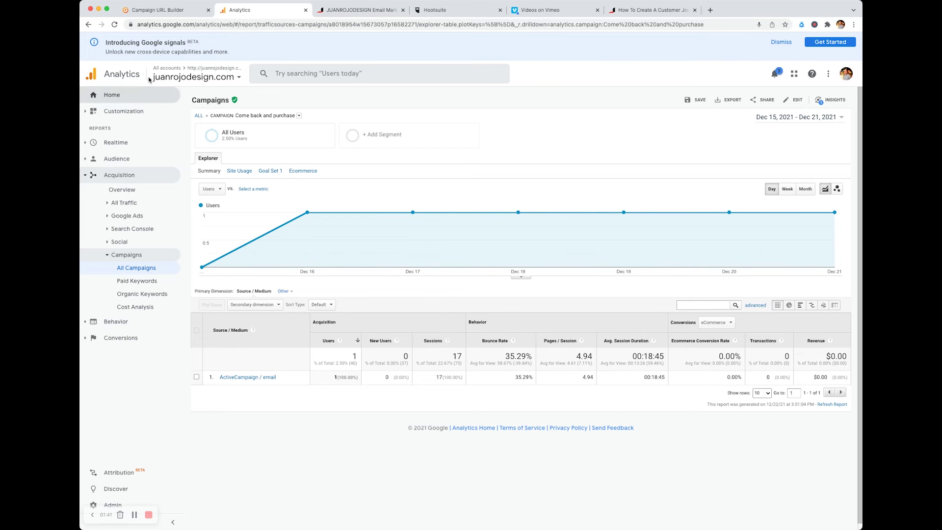
Step: Switch to the Campaign URL Builder and set the campaign source to newsletter and the campaign medium to email
{"action": "left_click", "coordinate": [167, 11]}
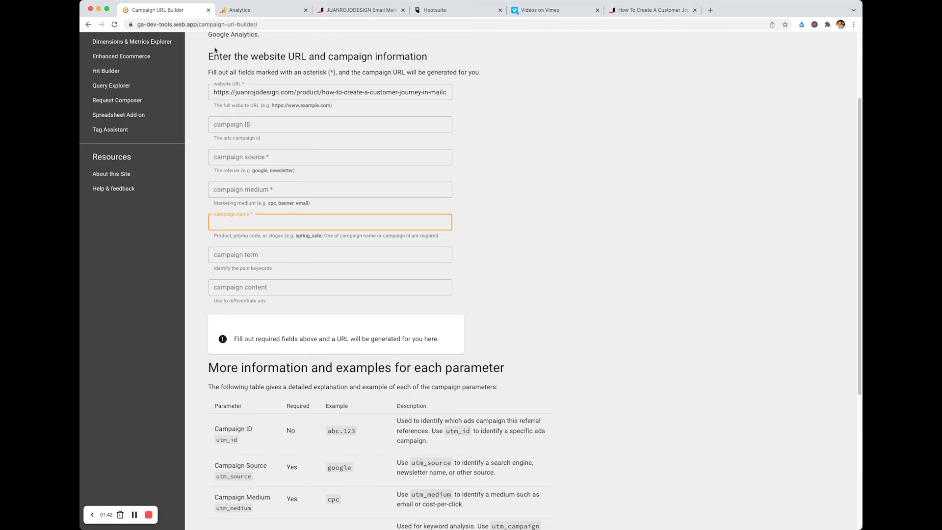
{"action": "scroll", "coordinate": [544, 151], "scroll_direction": "up", "scroll_amount": 2}
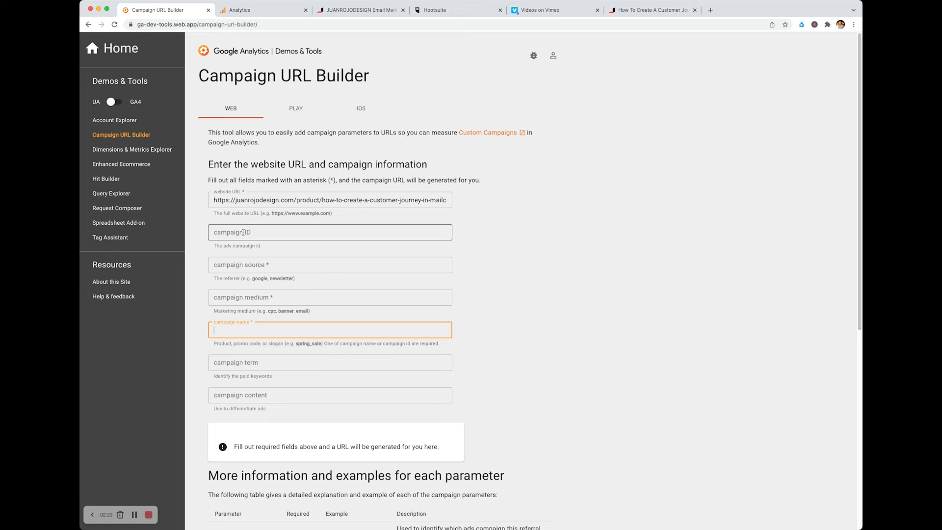
{"action": "left_click", "coordinate": [250, 263]}
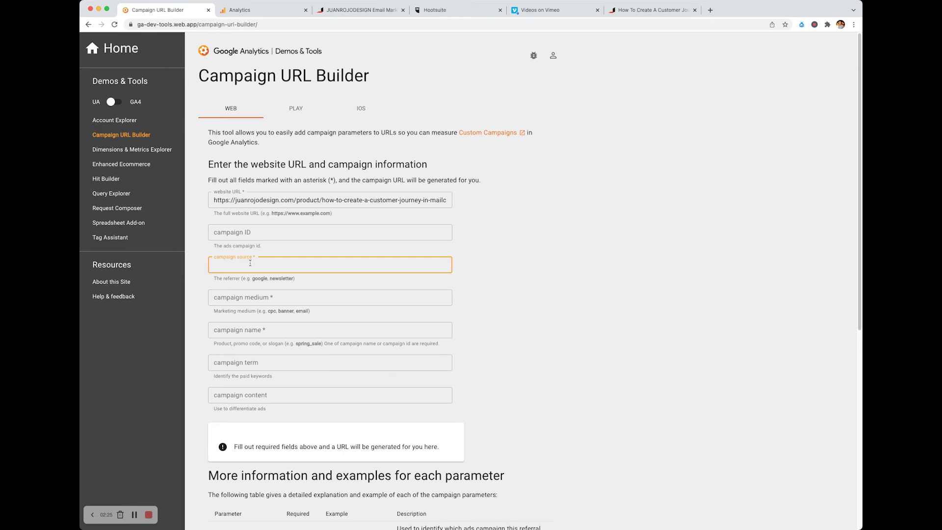
{"action": "type", "text": "news"}
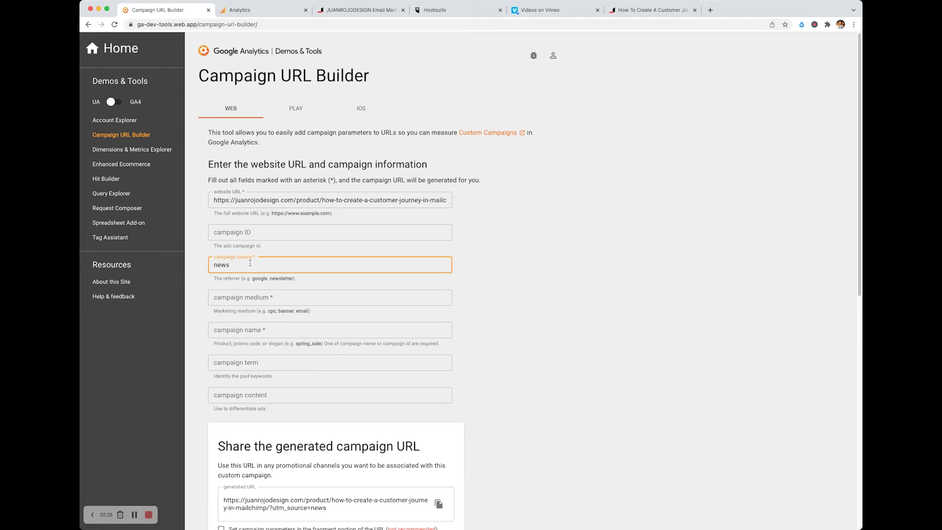
{"action": "type", "text": "letter"}
{"action": "key", "text": "Tab"}
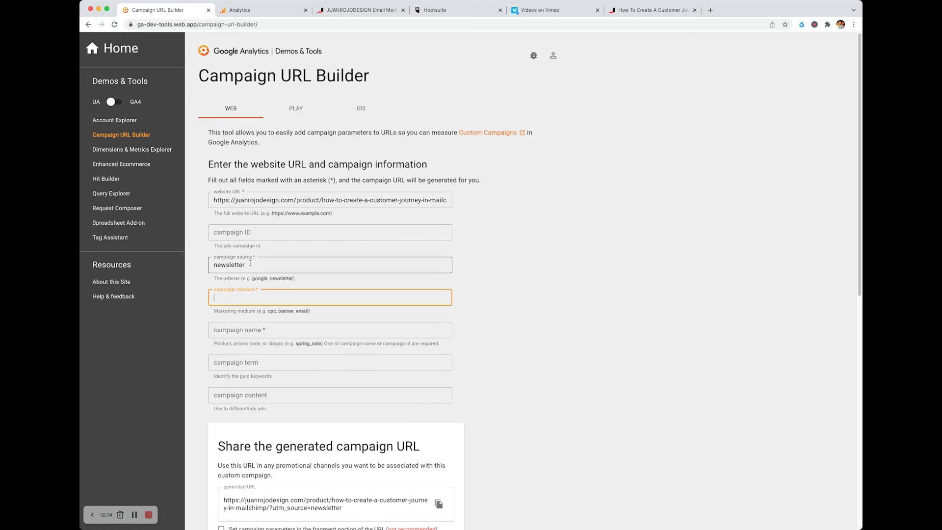
{"action": "type", "text": "email"}
Step: Replace the campaign source with ActiveCampaign
{"action": "left_click_drag", "start_coordinate": [252, 263], "coordinate": [201, 263]}
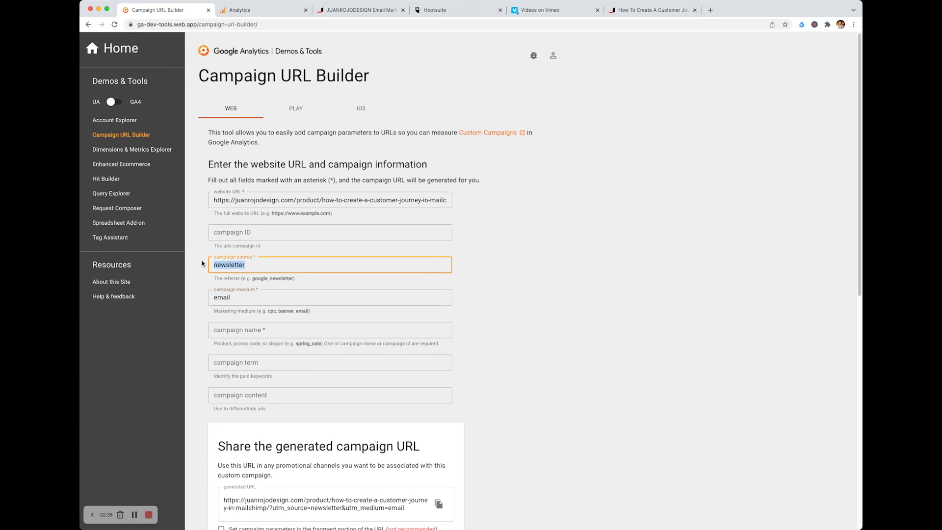
{"action": "type", "text": "Active"}
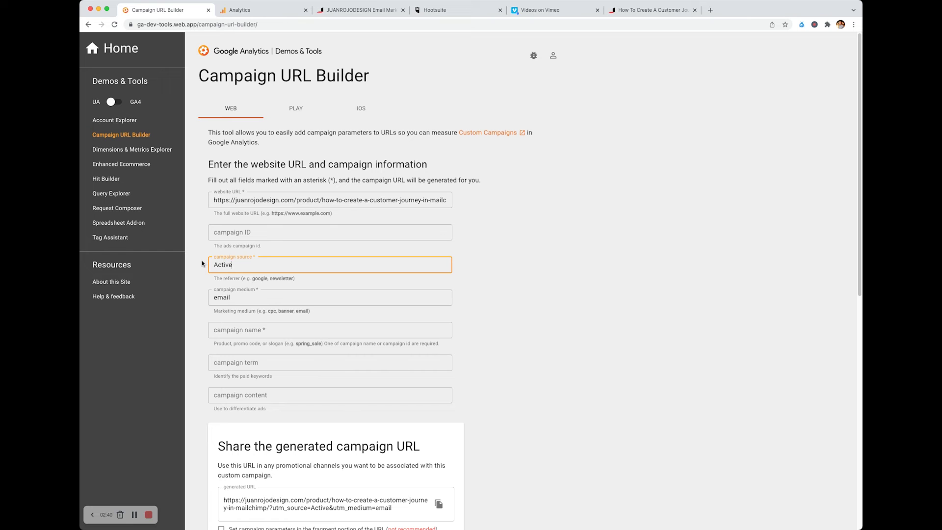
{"action": "type", "text": "Campaign"}
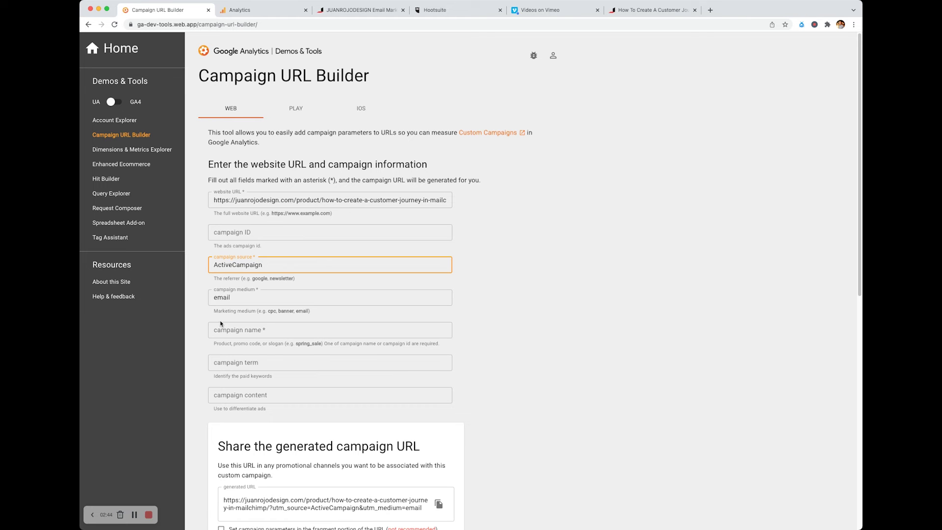
Step: Set the campaign name to mc-customer-journeys and copy the generated campaign URL
{"action": "left_click", "coordinate": [234, 328]}
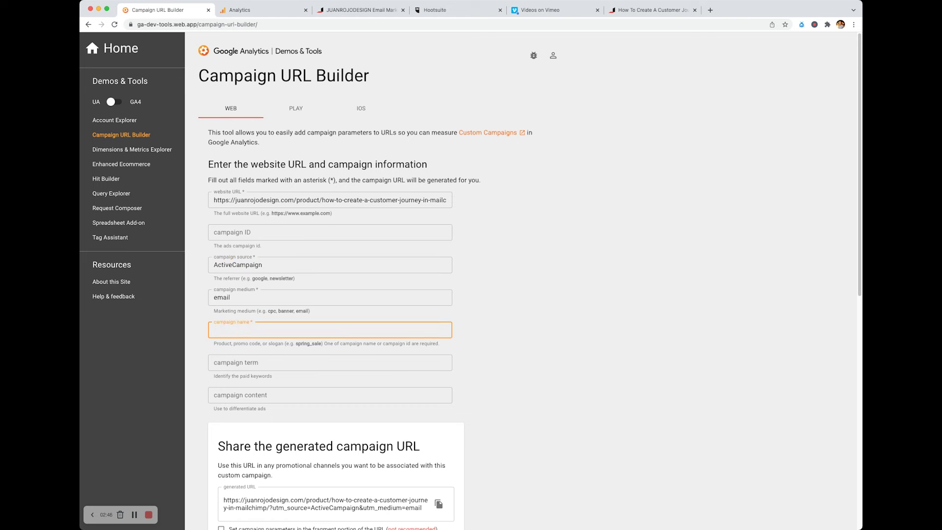
{"action": "key", "text": "super+Tab"}
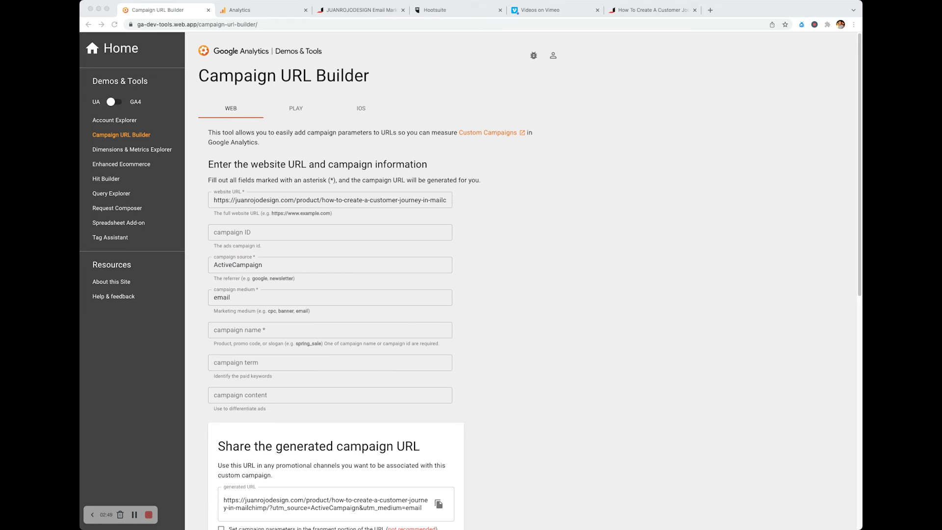
{"action": "left_click", "coordinate": [405, 326]}
{"action": "type", "text": "mc-customer-journeys"}
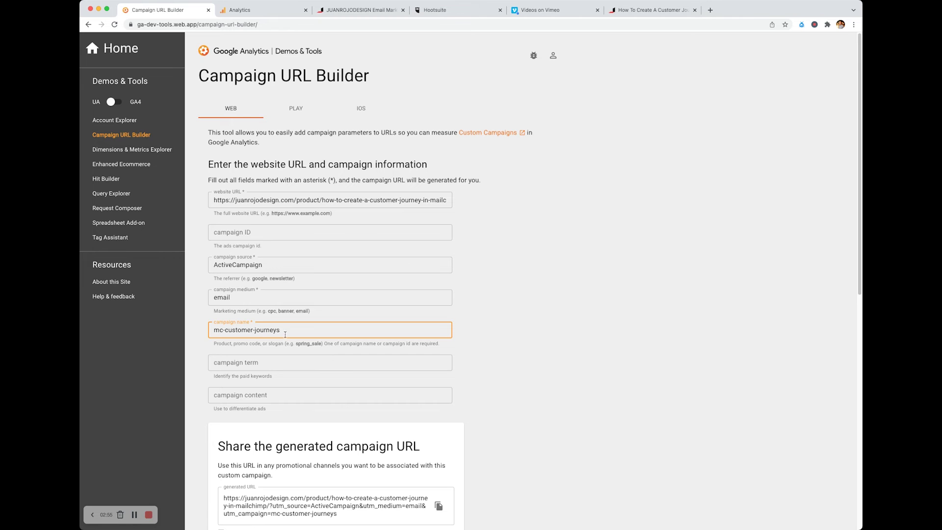
{"action": "scroll", "coordinate": [515, 433], "scroll_direction": "down", "scroll_amount": 3}
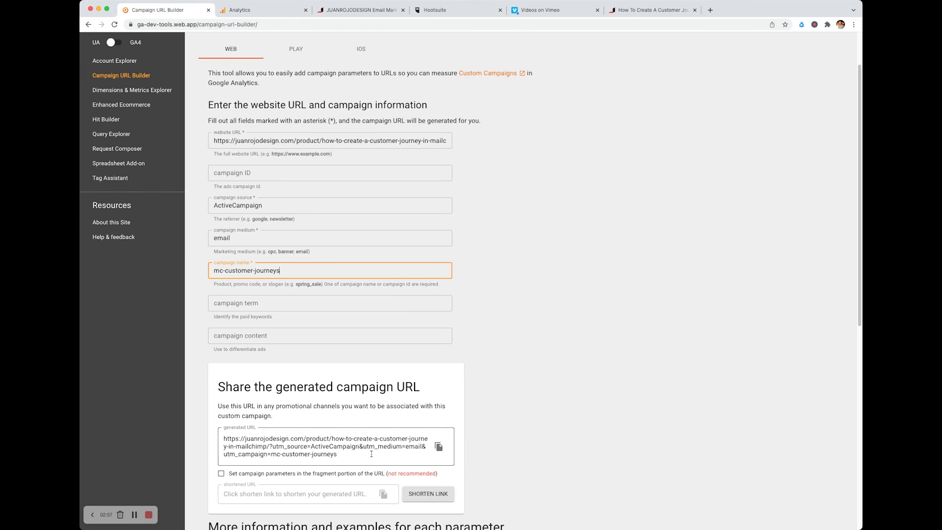
{"action": "left_click_drag", "start_coordinate": [340, 455], "coordinate": [216, 438]}
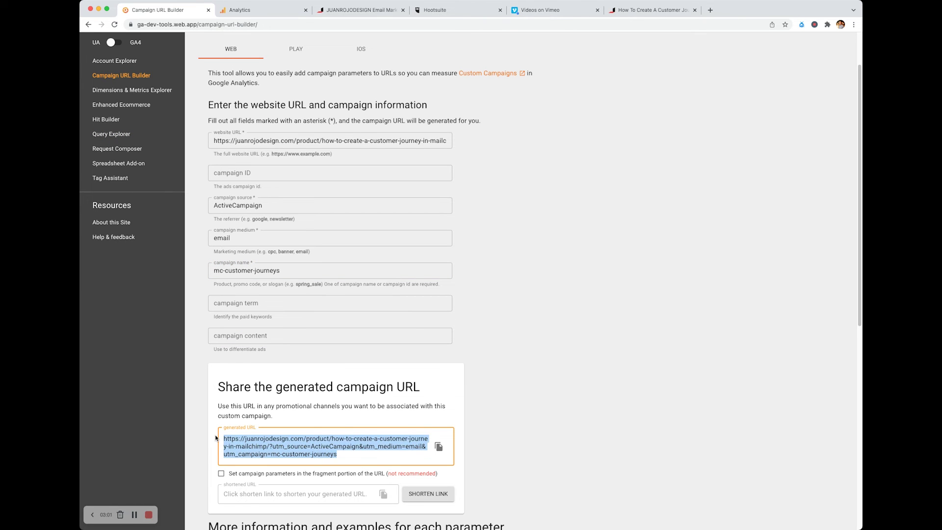
Step: Switch to ActiveCampaign and open the email design of the campaign "Christmas Campaign 2021 - Mailchimp Freebie"
{"action": "left_click", "coordinate": [348, 10]}
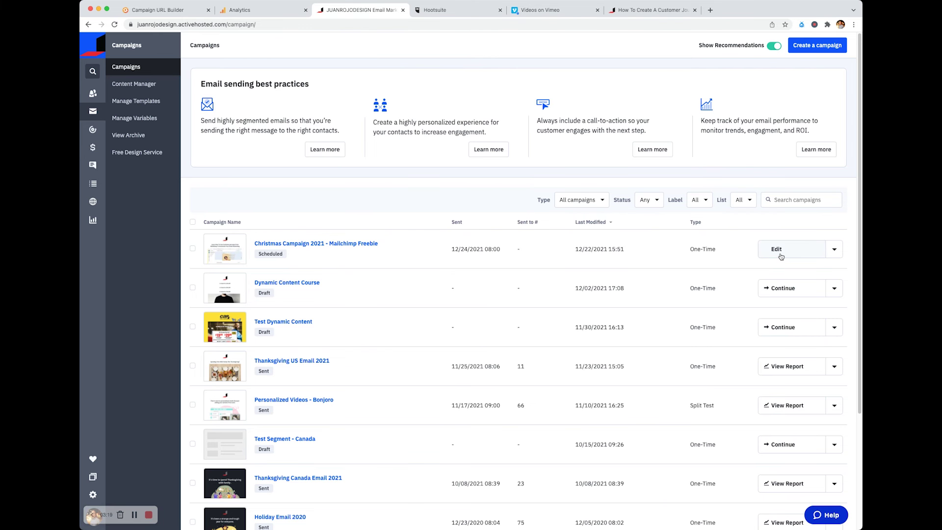
{"action": "left_click", "coordinate": [780, 254]}
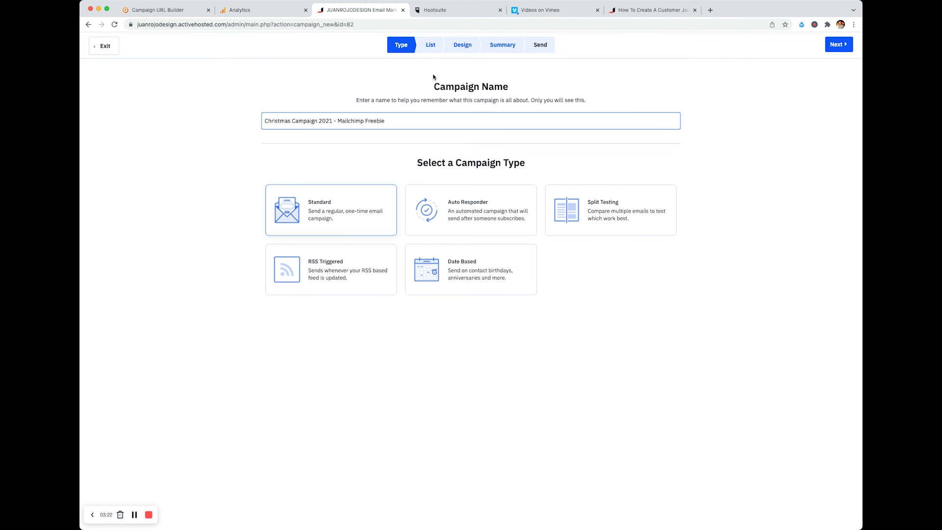
{"action": "left_click", "coordinate": [461, 45]}
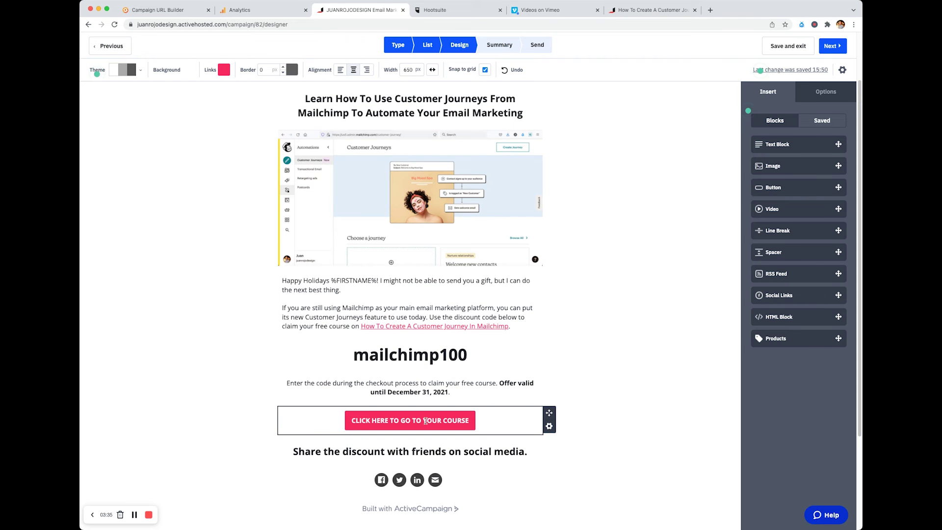
Step: Link the text "How To Create A Customer Journey In Mailchimp" to the generated campaign URL
{"action": "left_click_drag", "start_coordinate": [361, 326], "coordinate": [508, 326]}
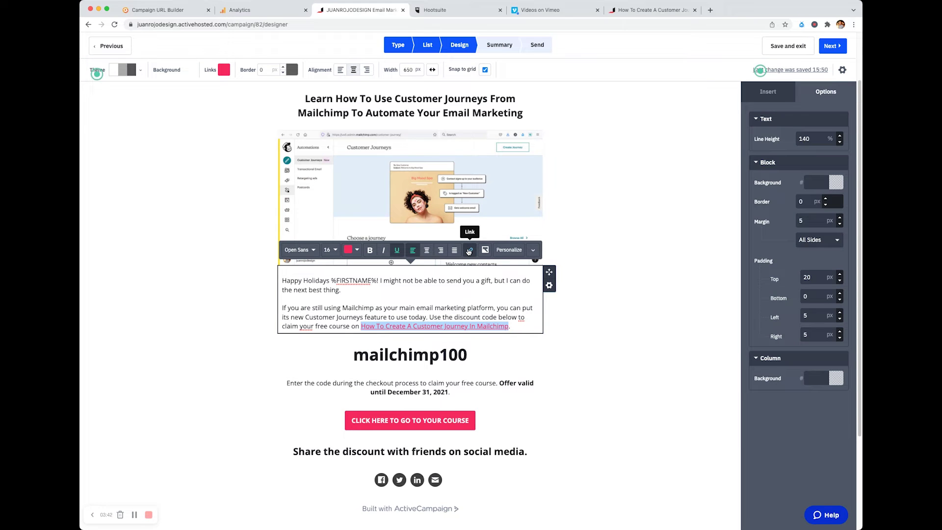
{"action": "left_click", "coordinate": [469, 251]}
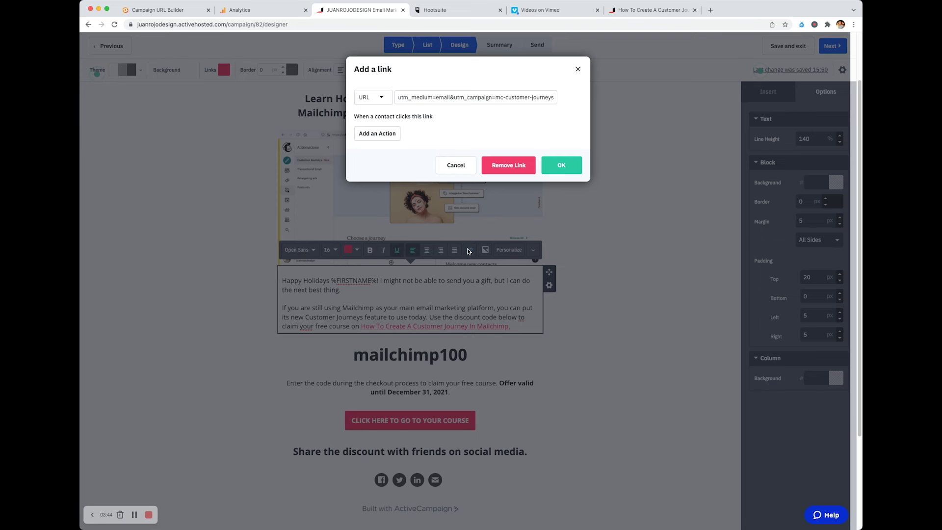
{"action": "key", "text": "super+a"}
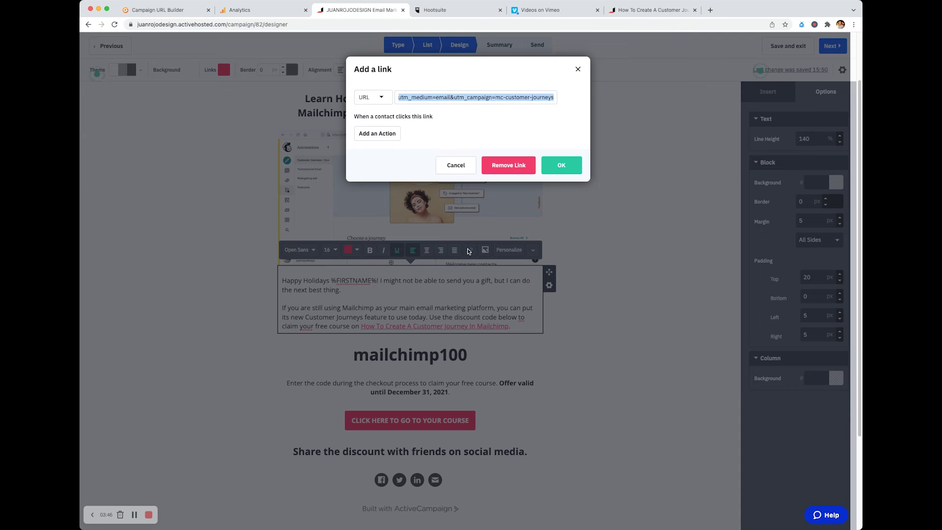
{"action": "key", "text": "Right"}
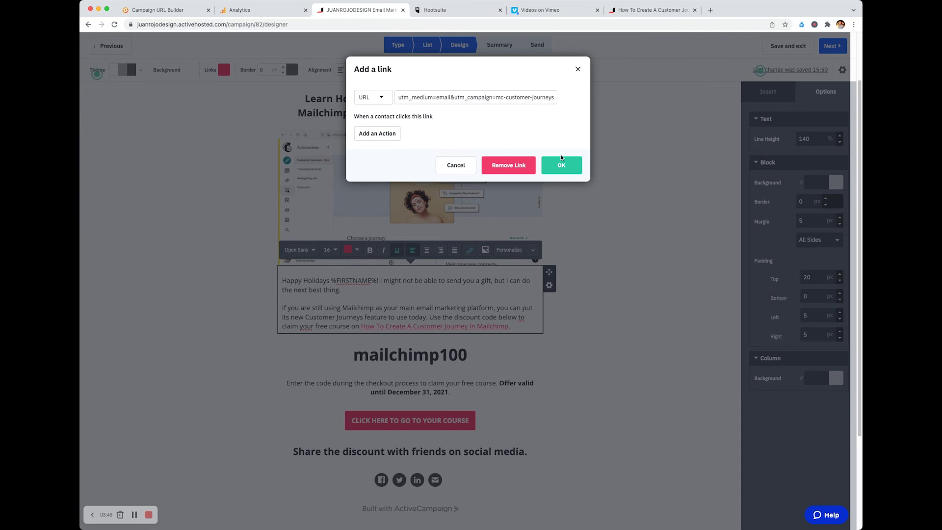
{"action": "left_click", "coordinate": [562, 170]}
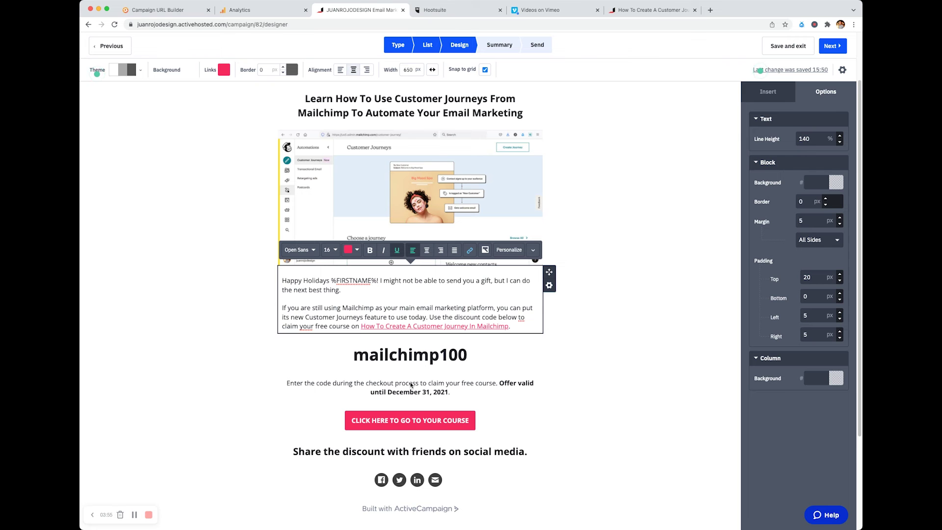
Step: Replace the link of the "Click here to go to your course" button with the copied campaign URL, and save and exit the design
{"action": "left_click", "coordinate": [409, 422]}
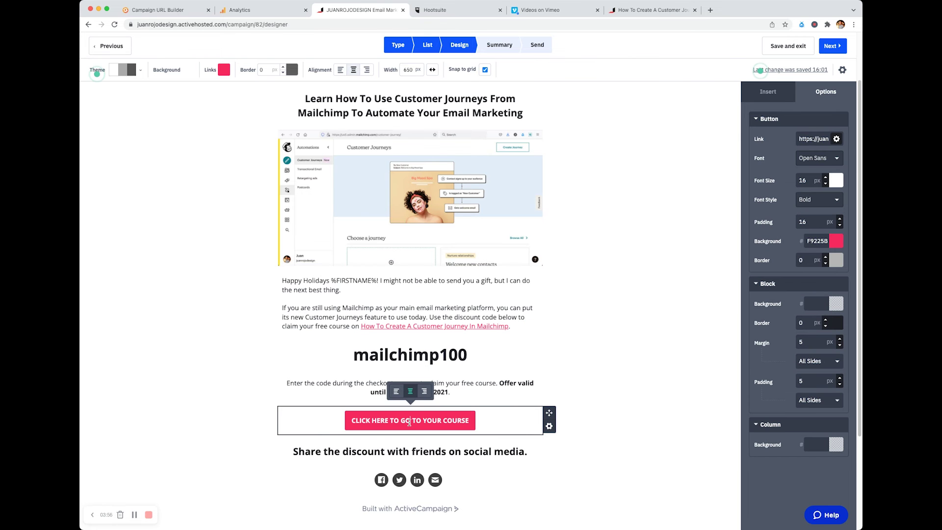
{"action": "left_click", "coordinate": [815, 139]}
{"action": "key", "text": "super+a"}
{"action": "key", "text": "super+v"}
{"action": "left_click", "coordinate": [683, 393]}
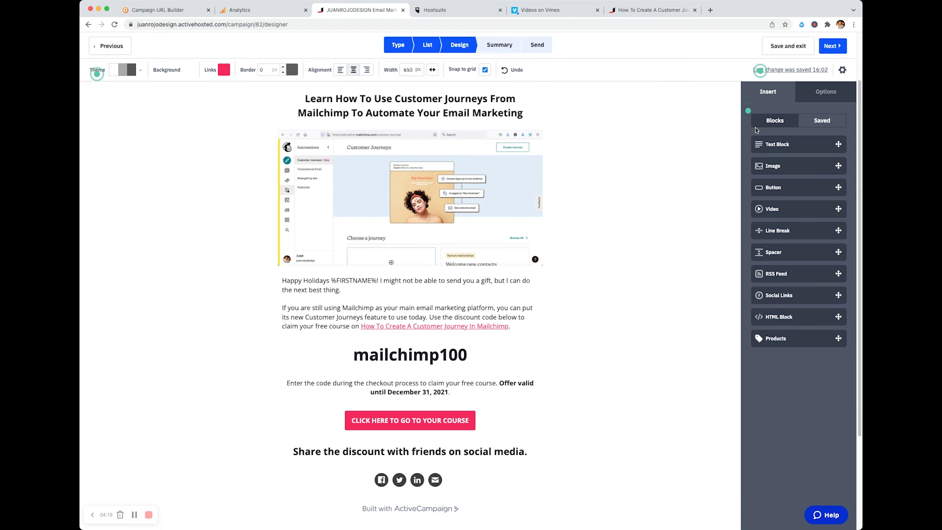
{"action": "left_click", "coordinate": [789, 46]}
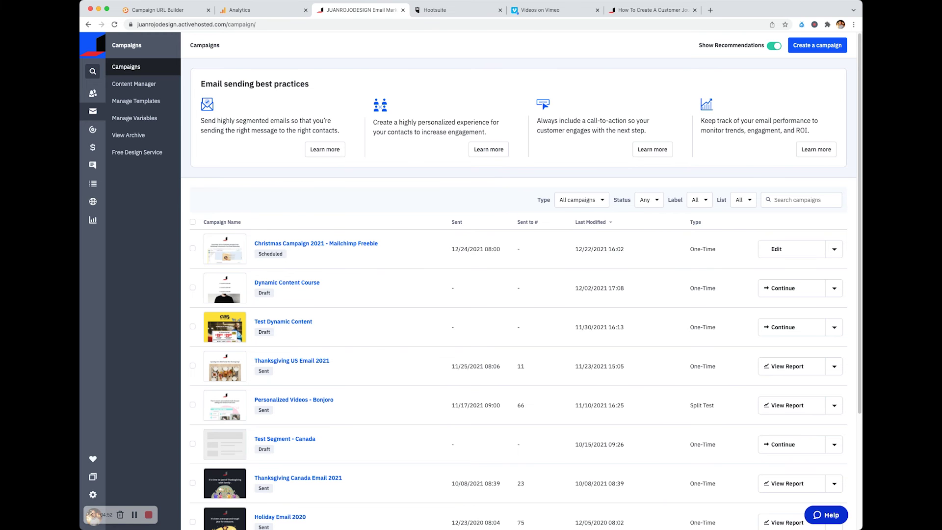
Step: Switch back to the Campaign URL Builder and set the campaign source to Facebook
{"action": "left_click", "coordinate": [173, 11]}
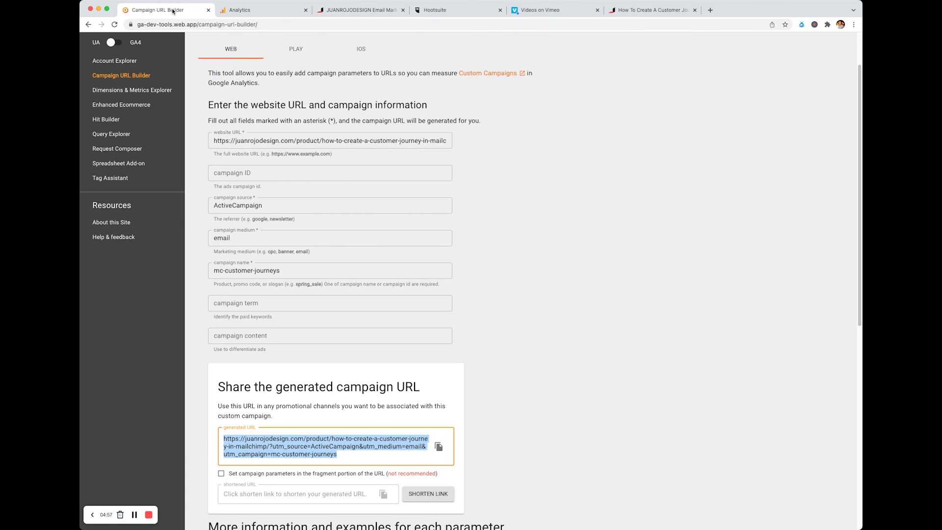
{"action": "scroll", "coordinate": [537, 288], "scroll_direction": "down", "scroll_amount": 1}
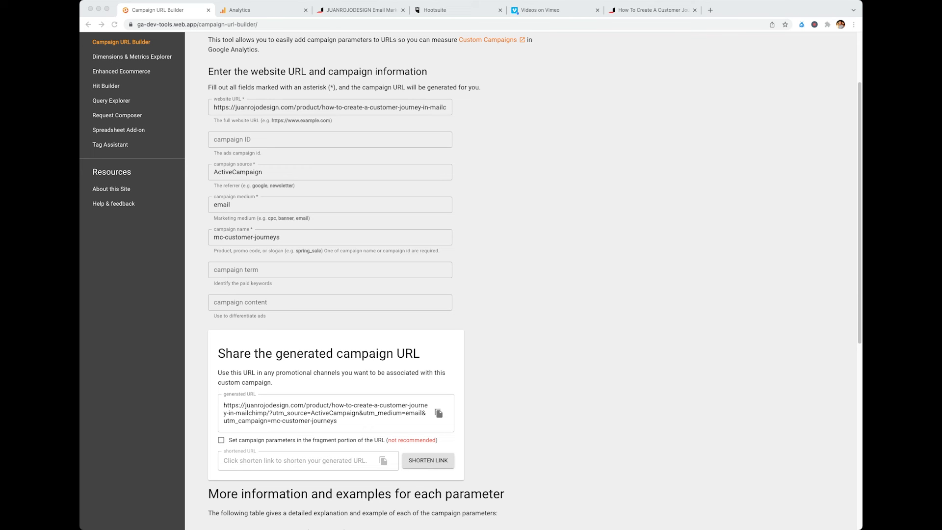
{"action": "left_click", "coordinate": [262, 173]}
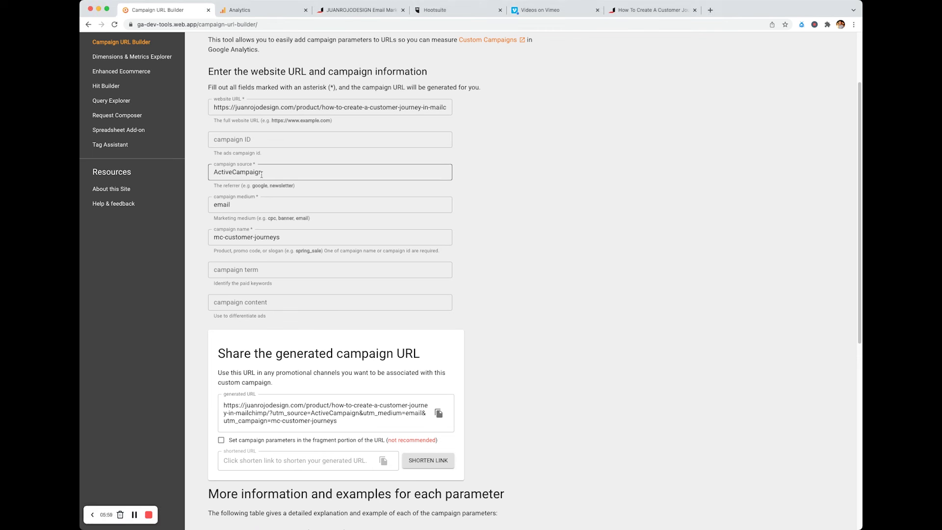
{"action": "left_click_drag", "start_coordinate": [261, 175], "coordinate": [204, 170]}
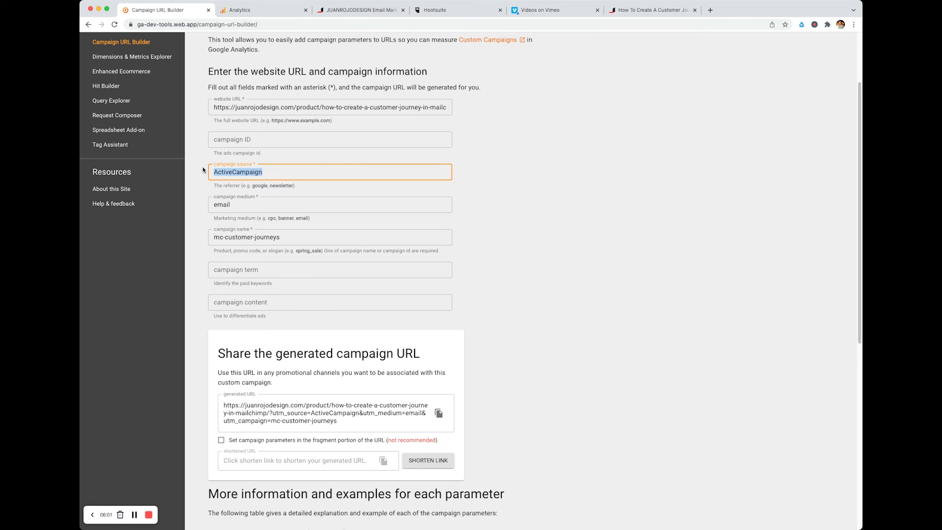
{"action": "type", "text": "Facebook"}
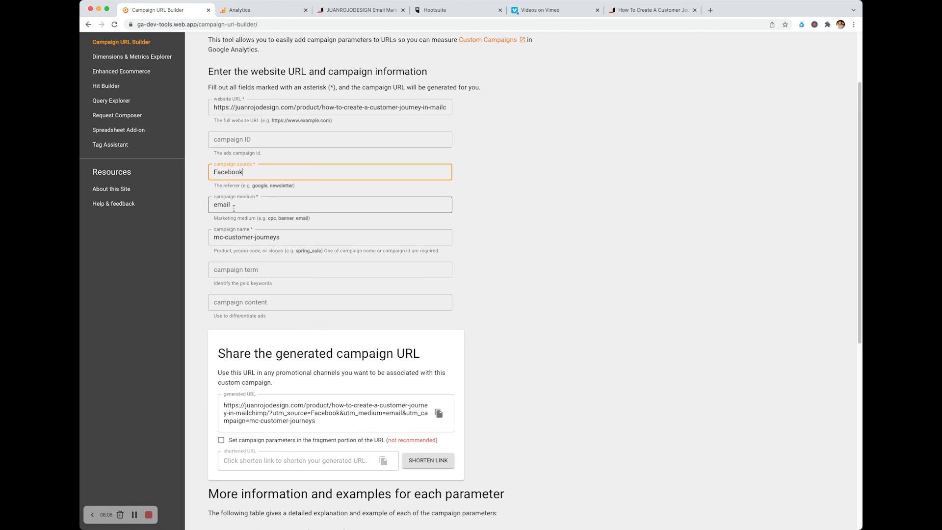
Step: Replace the campaign source with Social Media
{"action": "left_click_drag", "start_coordinate": [244, 172], "coordinate": [195, 174]}
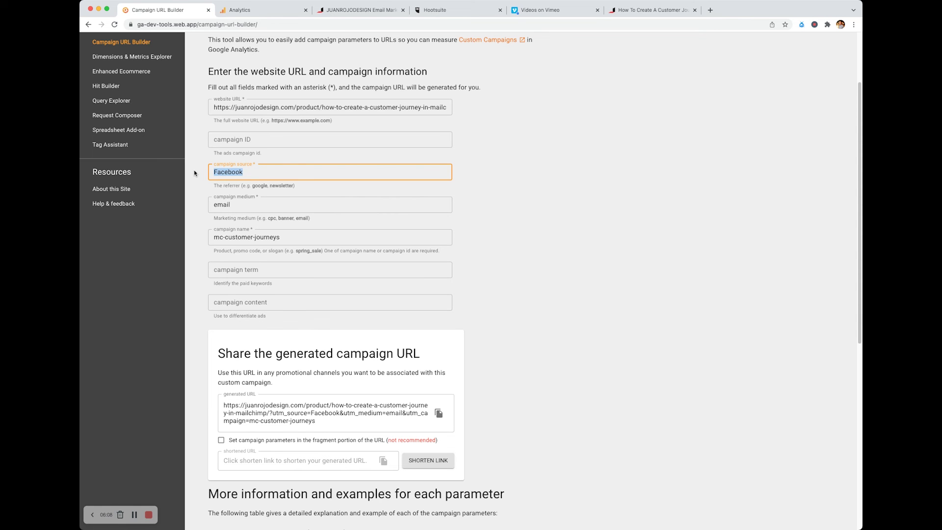
{"action": "type", "text": "Scoai"}
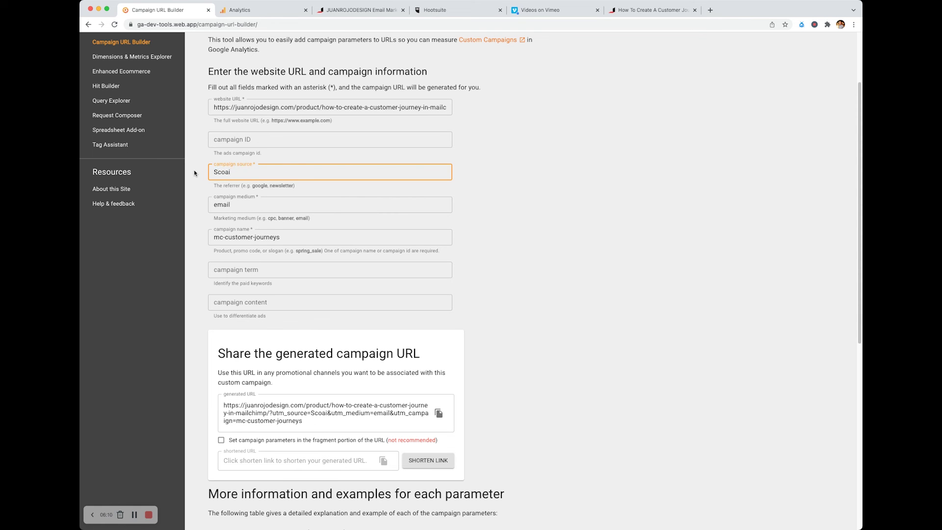
{"action": "key", "text": "BackSpace"}
{"action": "key", "text": "BackSpace"}
{"action": "key", "text": "BackSpace"}
{"action": "type", "text": "cial Media"}
Step: Set the campaign medium to Facebook and select the generated campaign URL
{"action": "key", "text": "Tab"}
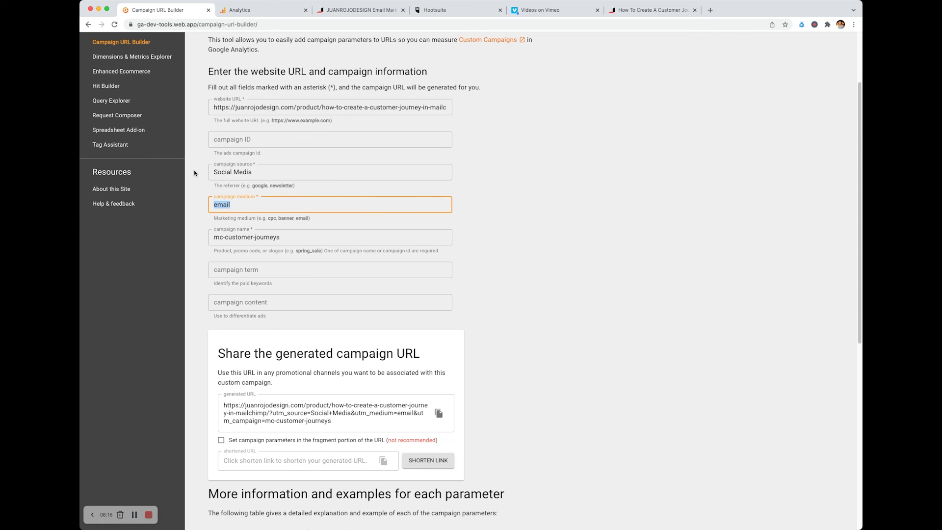
{"action": "type", "text": "Facebook"}
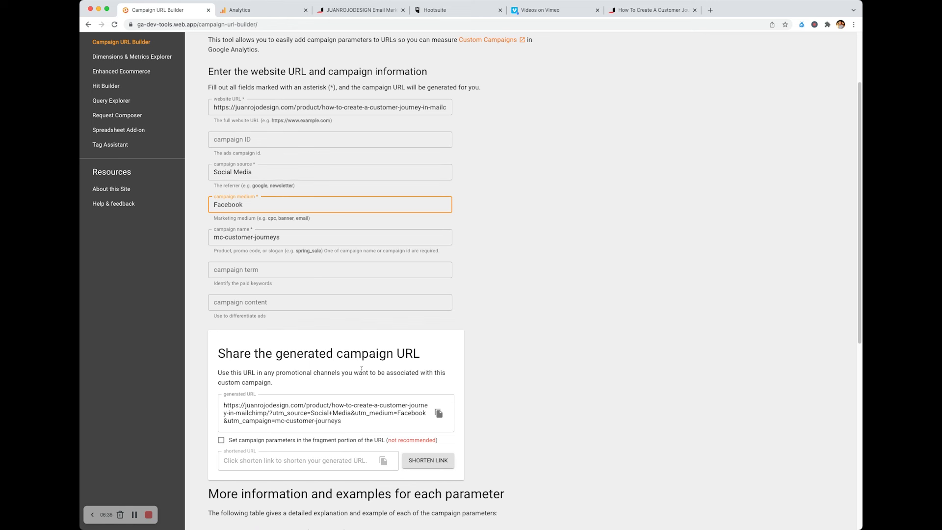
{"action": "left_click_drag", "start_coordinate": [346, 422], "coordinate": [218, 403]}
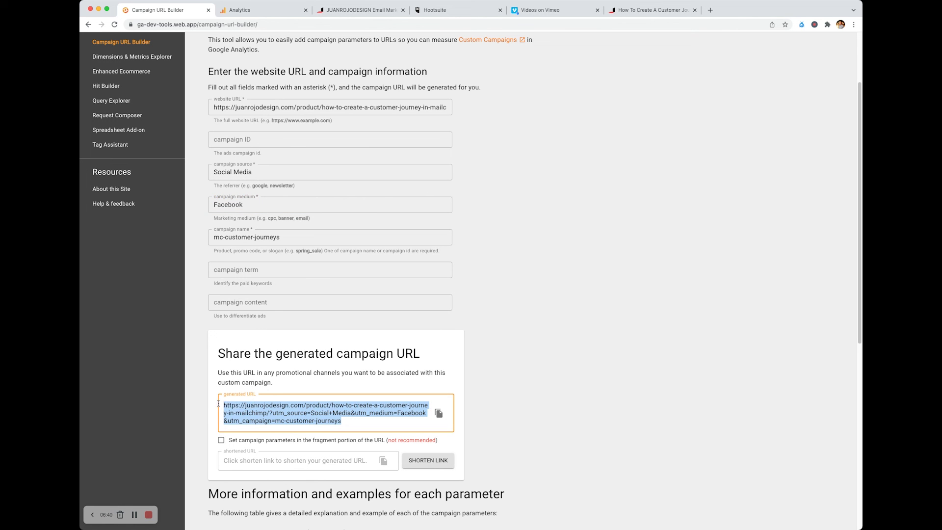
Step: Switch to Hootsuite and close the open Instagram post, discarding its changes
{"action": "left_click", "coordinate": [435, 10]}
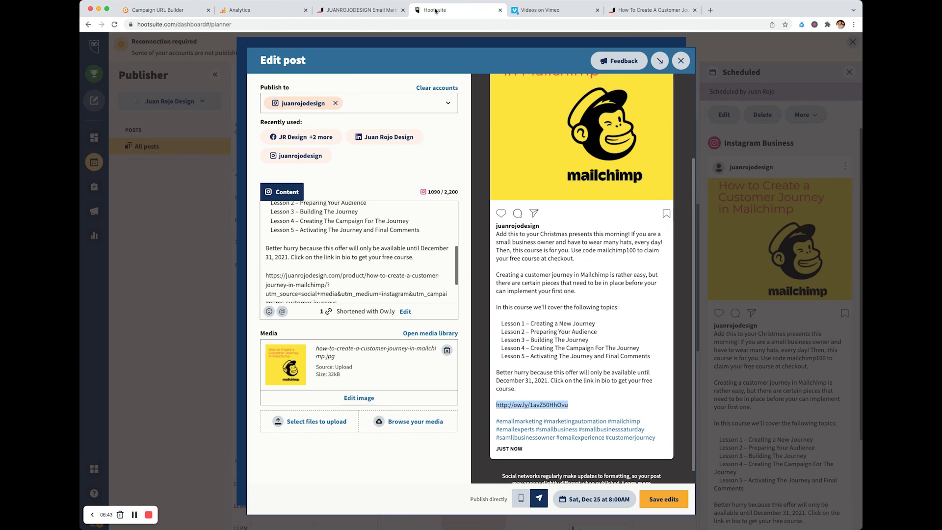
{"action": "left_click", "coordinate": [680, 59]}
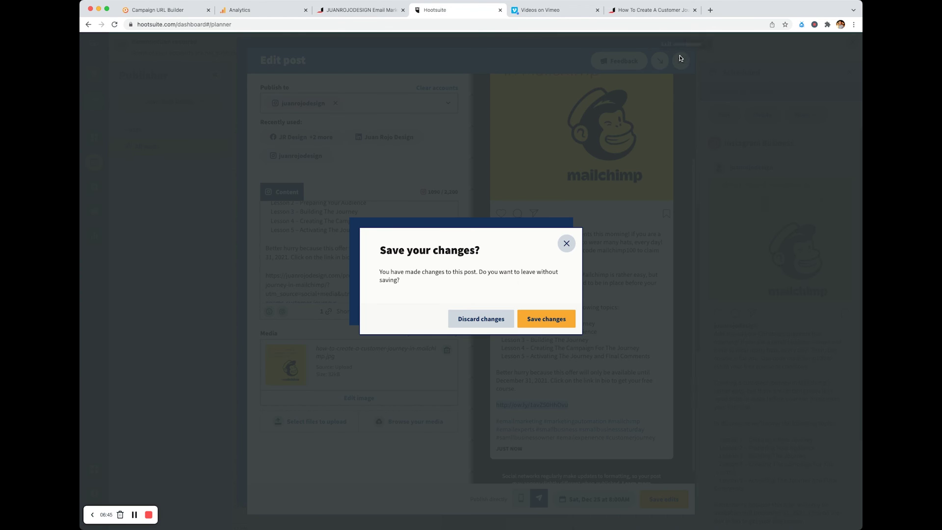
{"action": "left_click", "coordinate": [480, 320]}
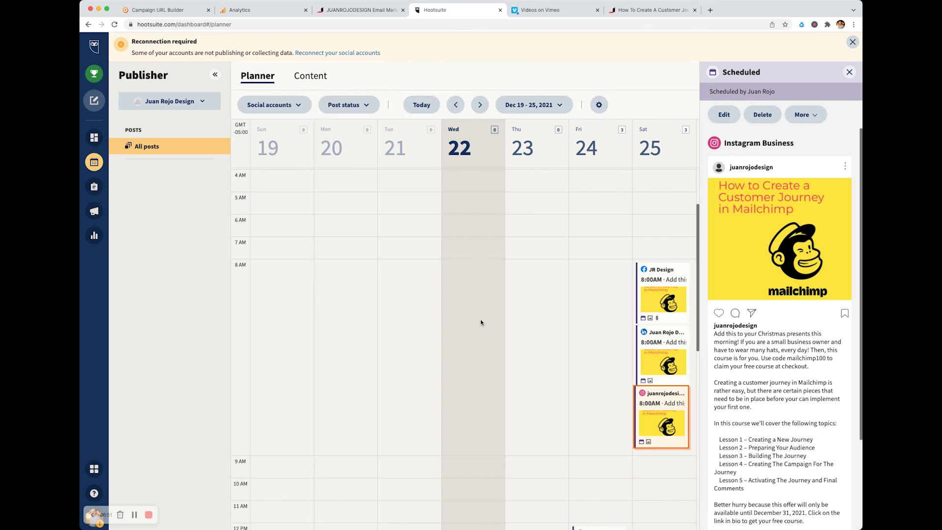
Step: Open the scheduled December 25 Facebook post for editing, check its link against the Campaign URL Builder's generated URL, and save the post
{"action": "left_click", "coordinate": [658, 278]}
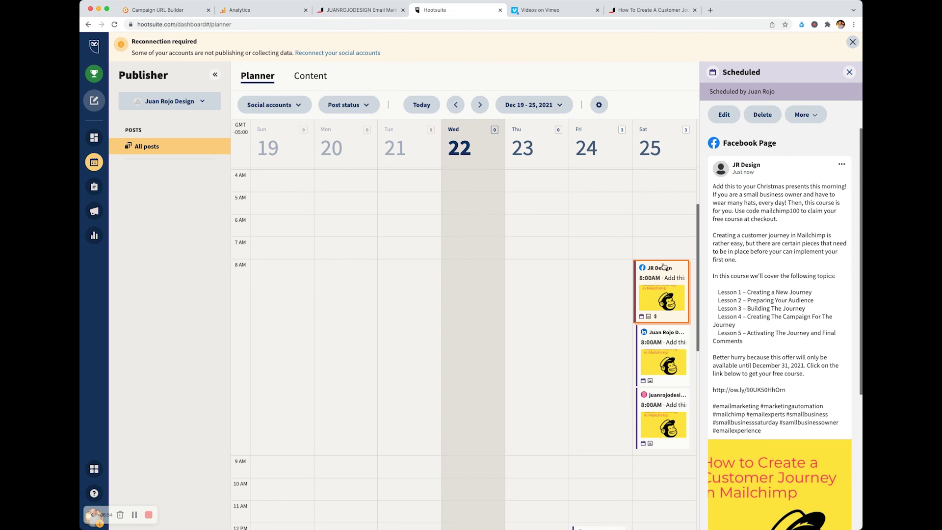
{"action": "left_click", "coordinate": [724, 114]}
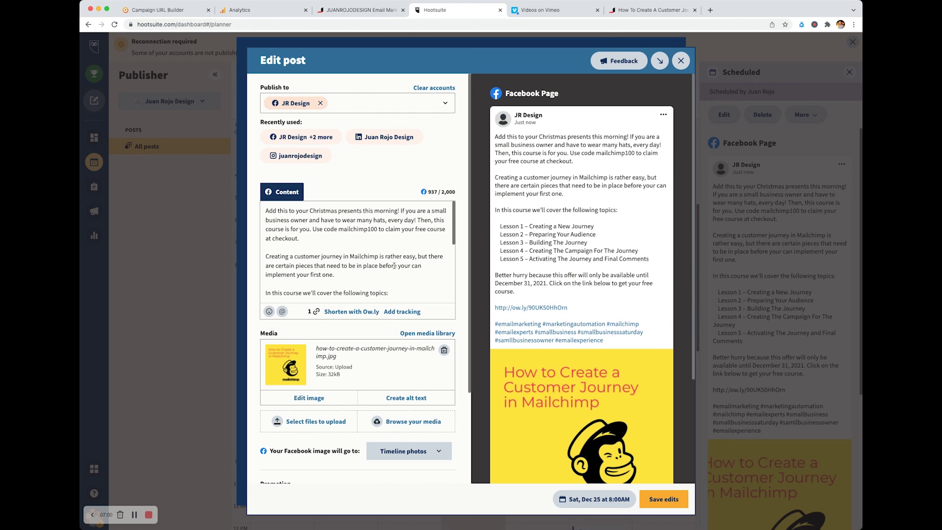
{"action": "scroll", "coordinate": [376, 275], "scroll_direction": "down", "scroll_amount": 5}
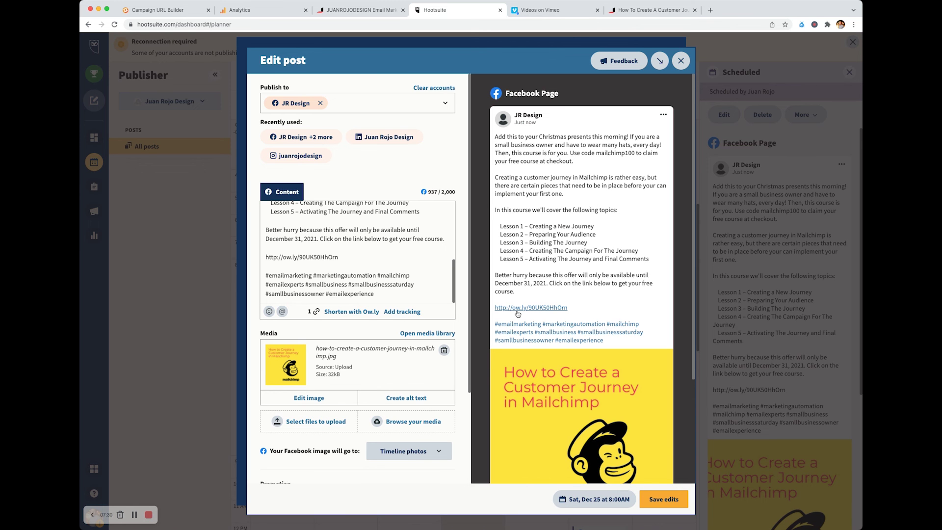
{"action": "left_click", "coordinate": [154, 10]}
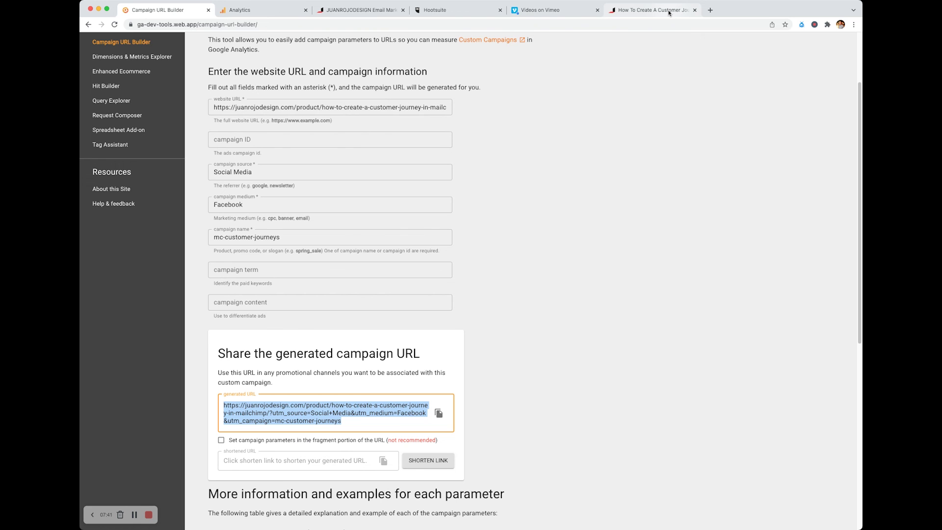
{"action": "left_click", "coordinate": [441, 13]}
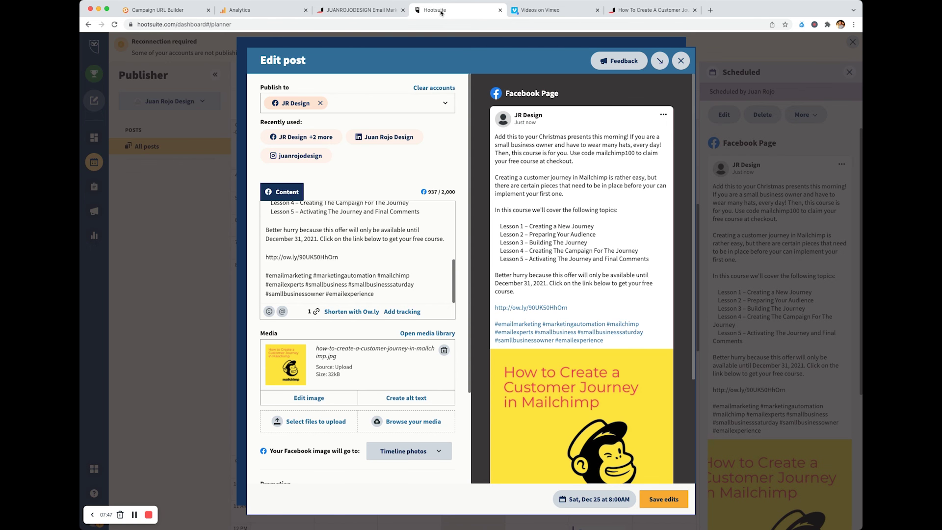
{"action": "left_click", "coordinate": [660, 500]}
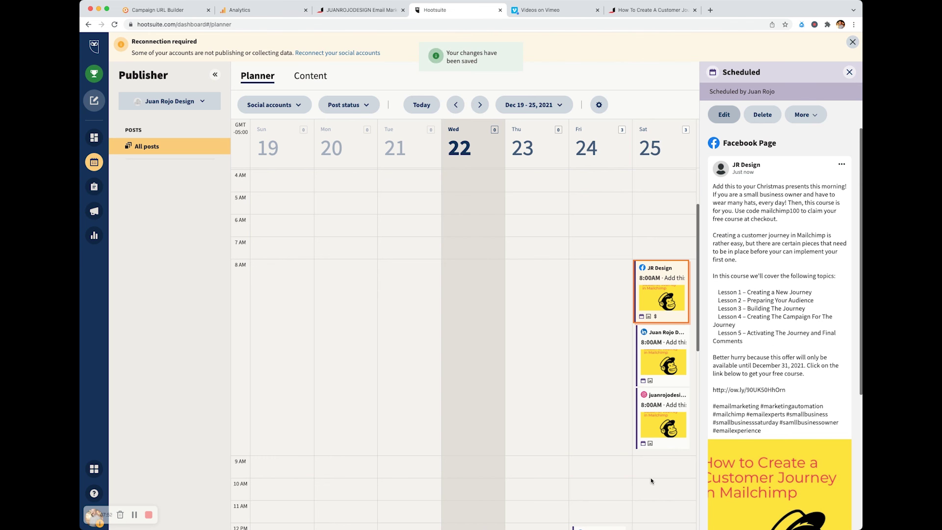
Step: Open the scheduled December 25 LinkedIn post for editing, and set the campaign medium to LinkedIn in the Campaign URL Builder
{"action": "left_click", "coordinate": [667, 363]}
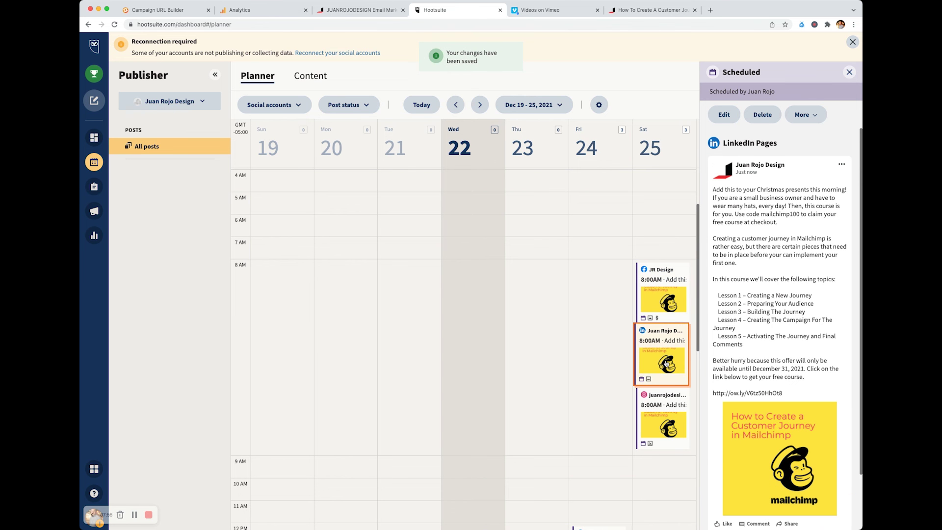
{"action": "left_click", "coordinate": [725, 116]}
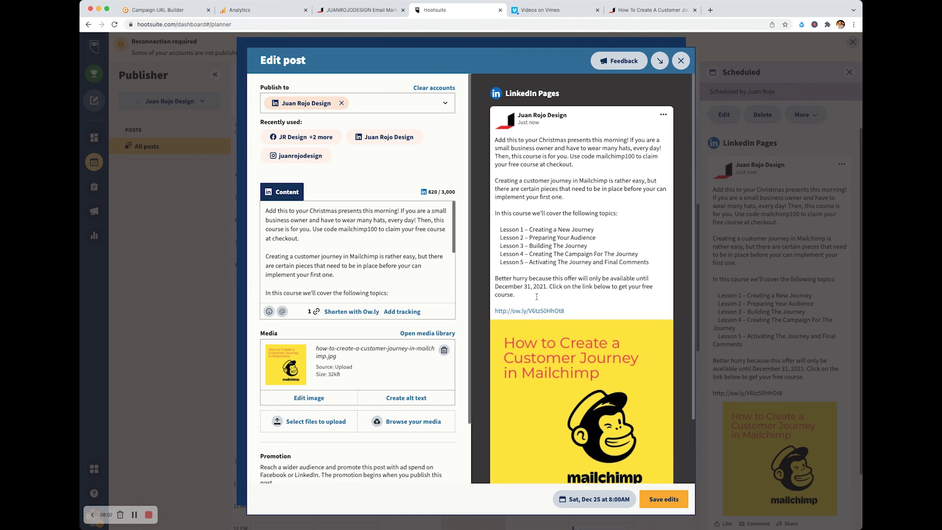
{"action": "left_click", "coordinate": [168, 11]}
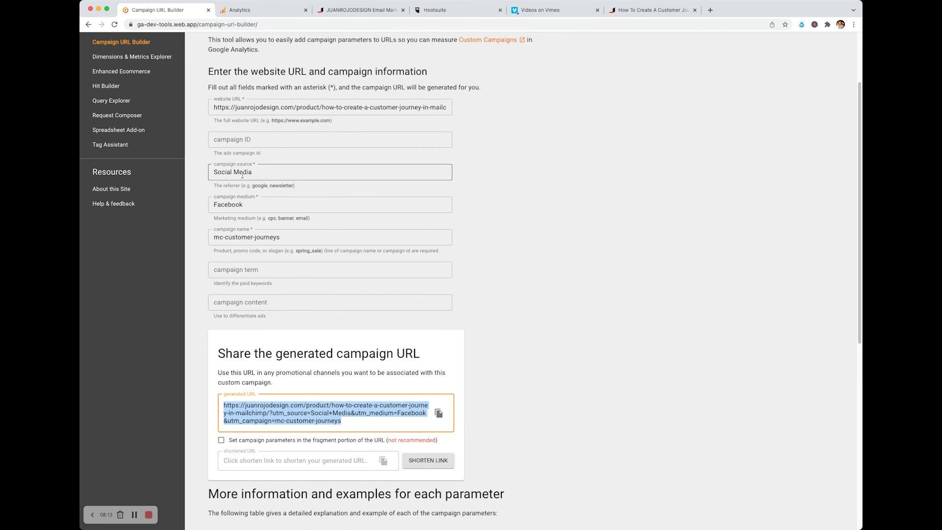
{"action": "left_click_drag", "start_coordinate": [247, 205], "coordinate": [203, 206]}
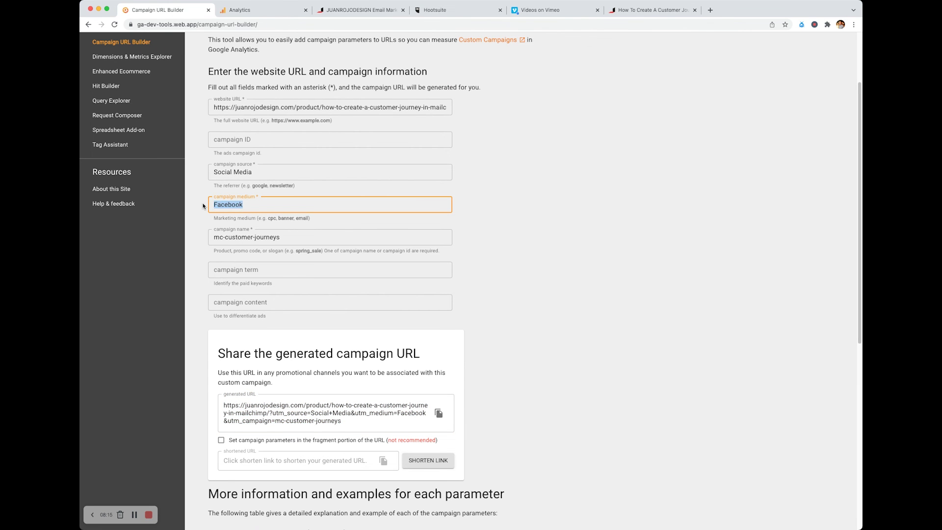
{"action": "type", "text": "Lin"}
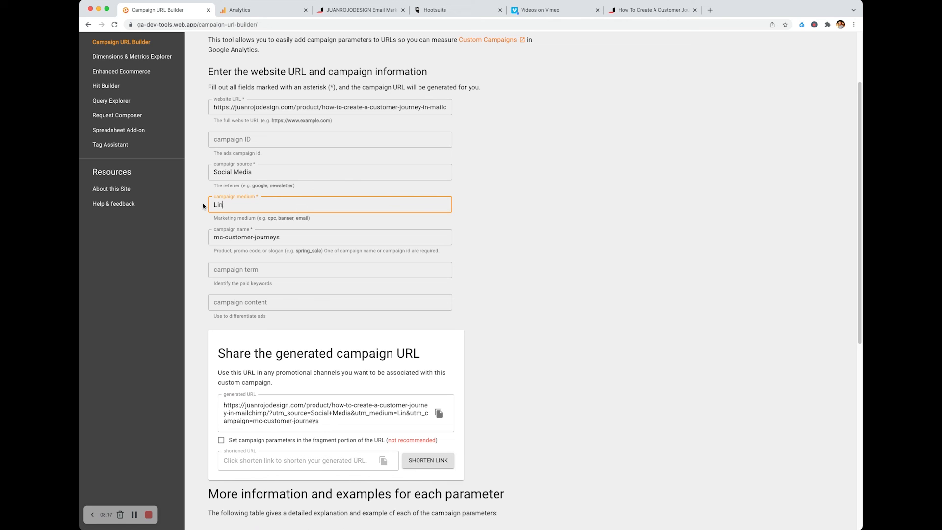
{"action": "type", "text": "kedIn"}
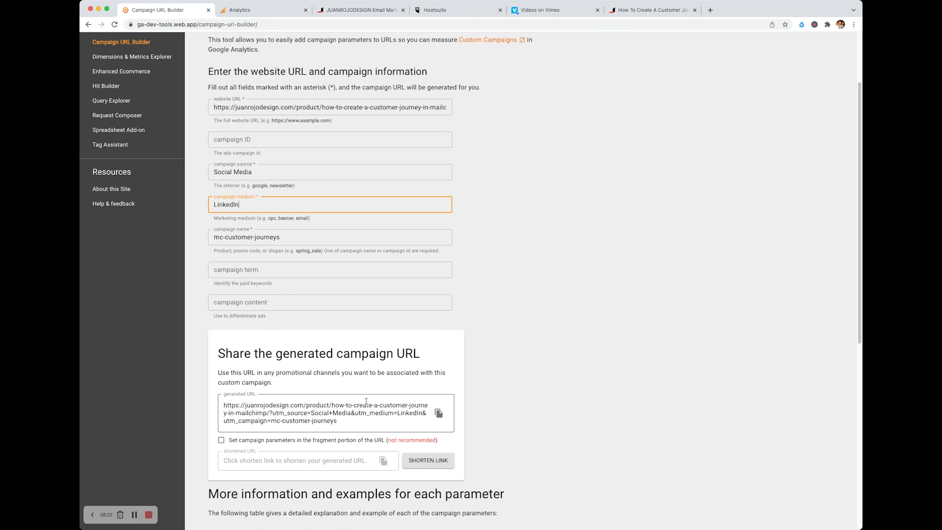
Step: Switch back to Hootsuite and close the LinkedIn post, saving its changes
{"action": "left_click", "coordinate": [448, 11]}
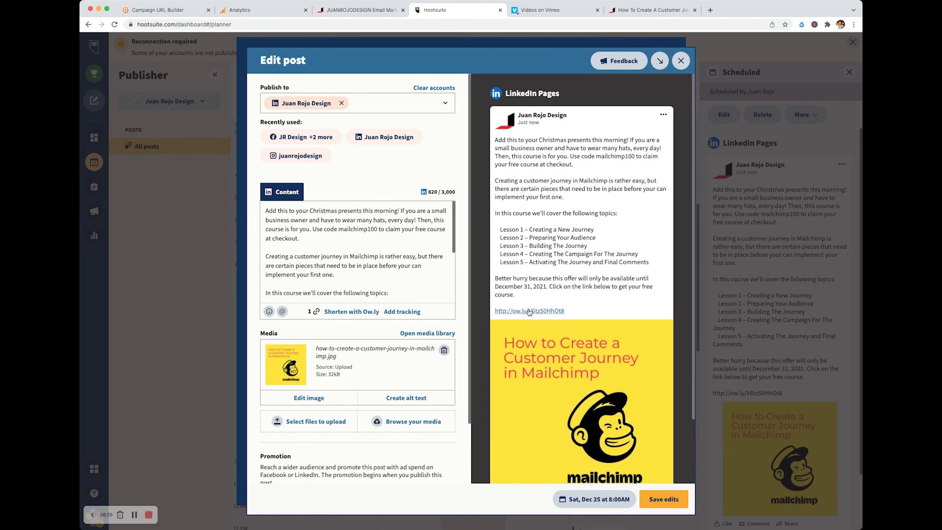
{"action": "left_click", "coordinate": [681, 62]}
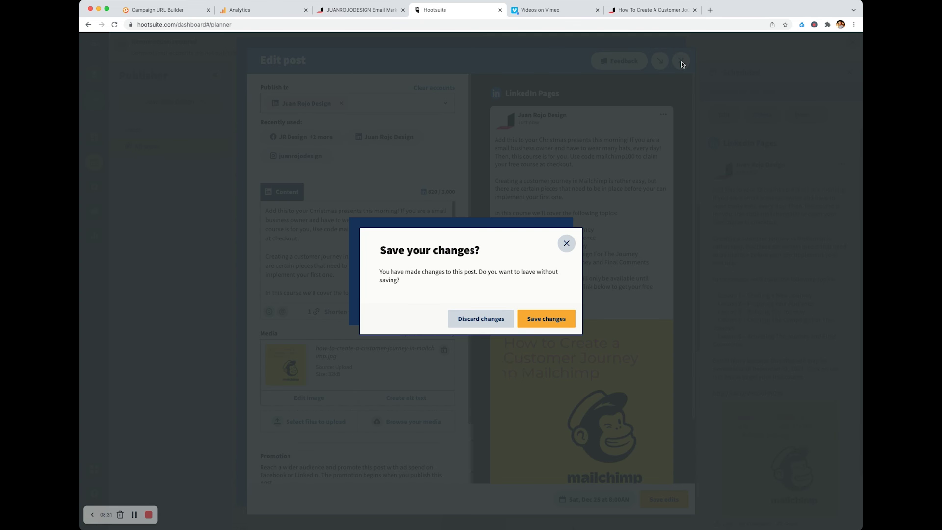
{"action": "left_click", "coordinate": [545, 320]}
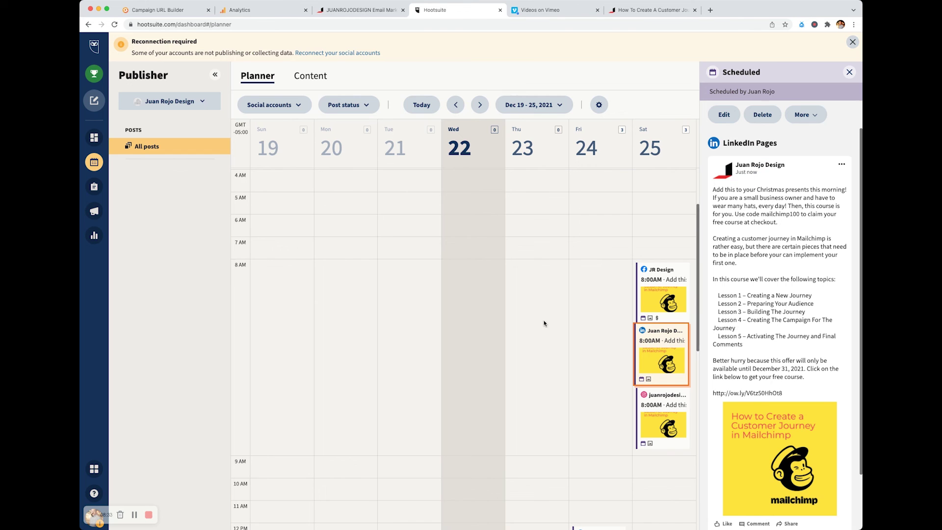
Step: Open the scheduled December 25 Instagram post for editing and insert two line breaks after the "Click on the link in bio" sentence
{"action": "left_click", "coordinate": [662, 407]}
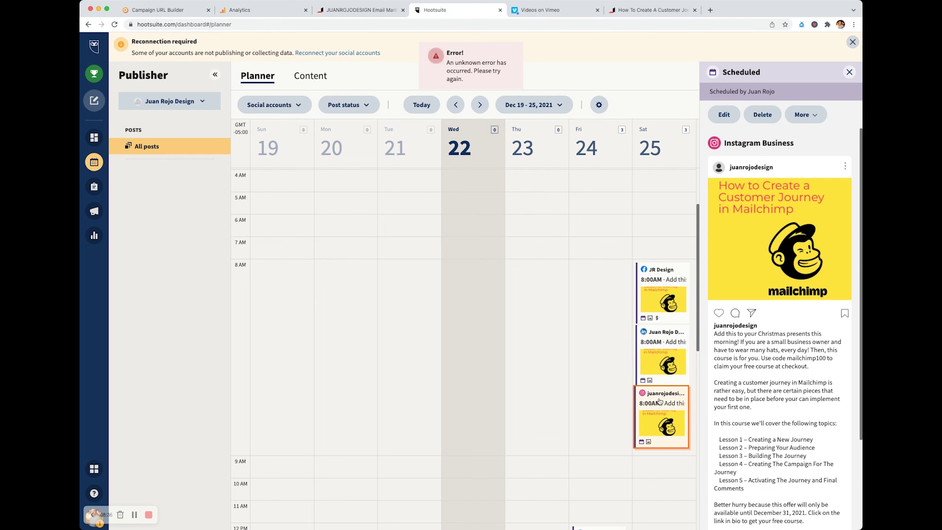
{"action": "left_click", "coordinate": [723, 115]}
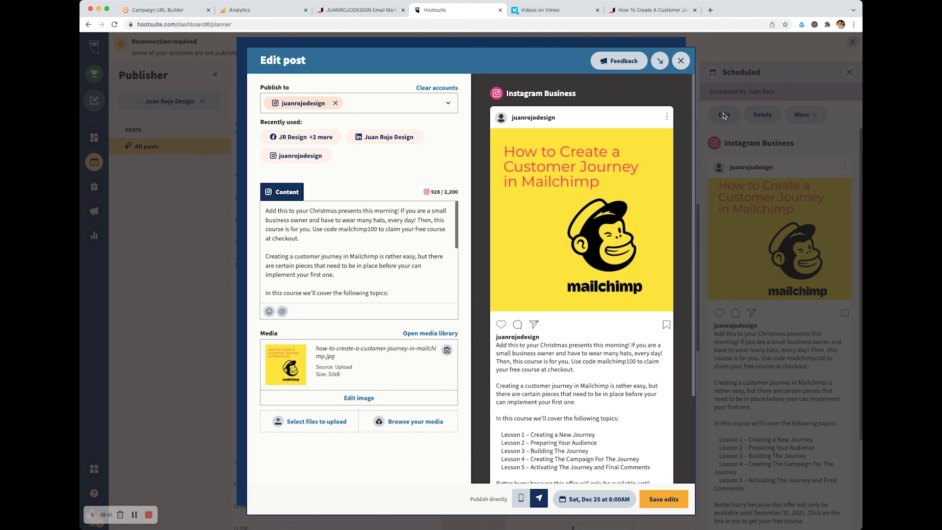
{"action": "scroll", "coordinate": [615, 371], "scroll_direction": "down", "scroll_amount": 5}
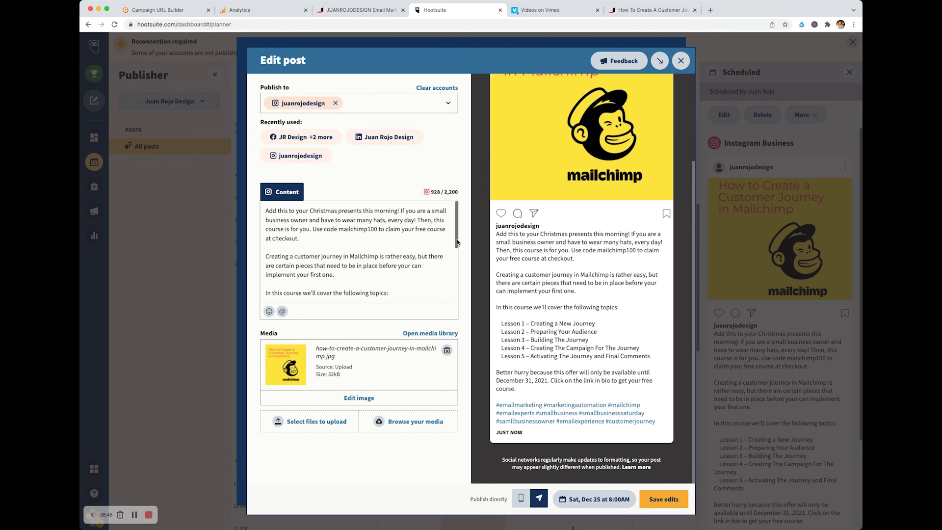
{"action": "left_click_drag", "start_coordinate": [457, 239], "coordinate": [442, 309]}
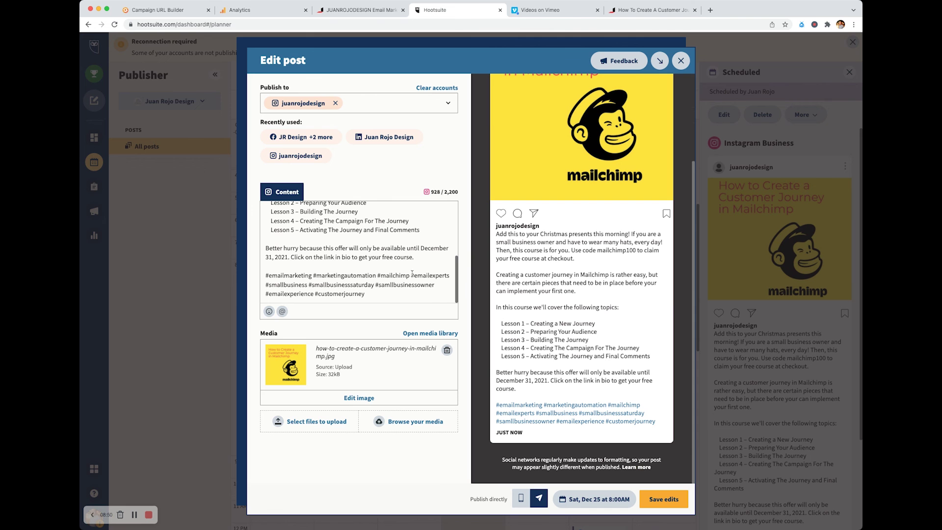
{"action": "left_click", "coordinate": [419, 260]}
{"action": "key", "text": "Return"}
{"action": "key", "text": "Return"}
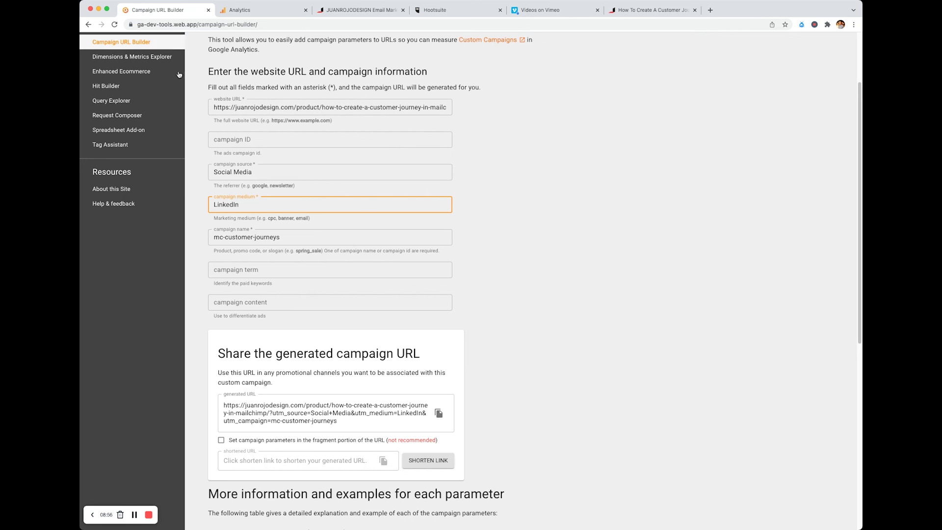
Step: In the Campaign URL Builder, set the campaign medium to Instagram and copy the generated URL
{"action": "double_click", "coordinate": [248, 204]}
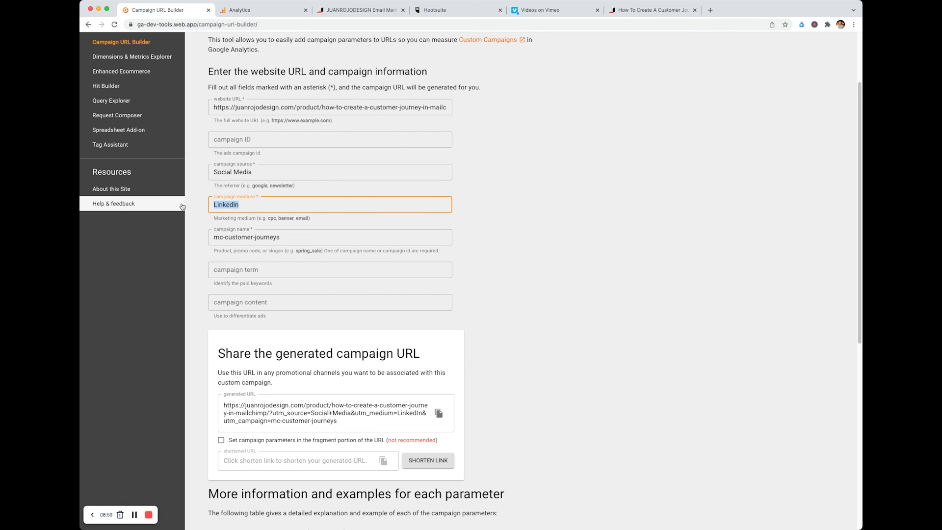
{"action": "type", "text": "Instagram"}
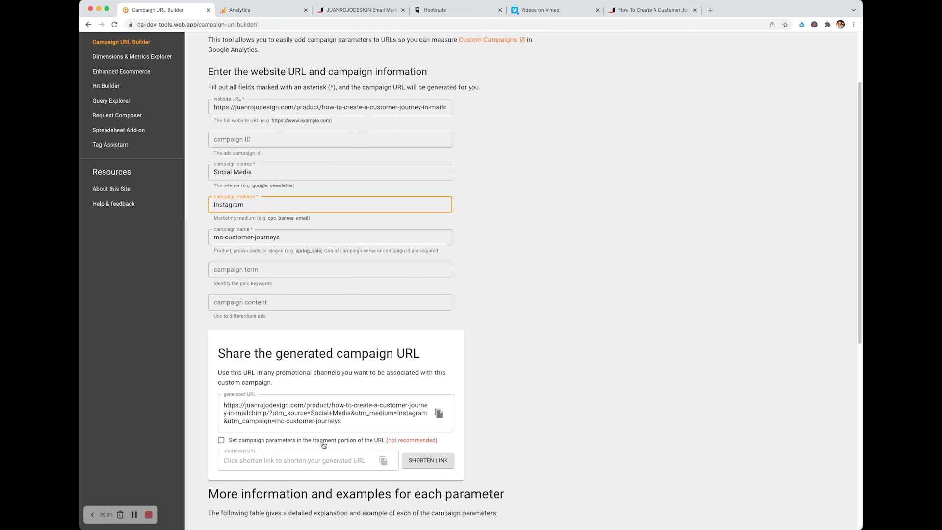
{"action": "left_click", "coordinate": [218, 405]}
{"action": "key", "text": "super+c"}
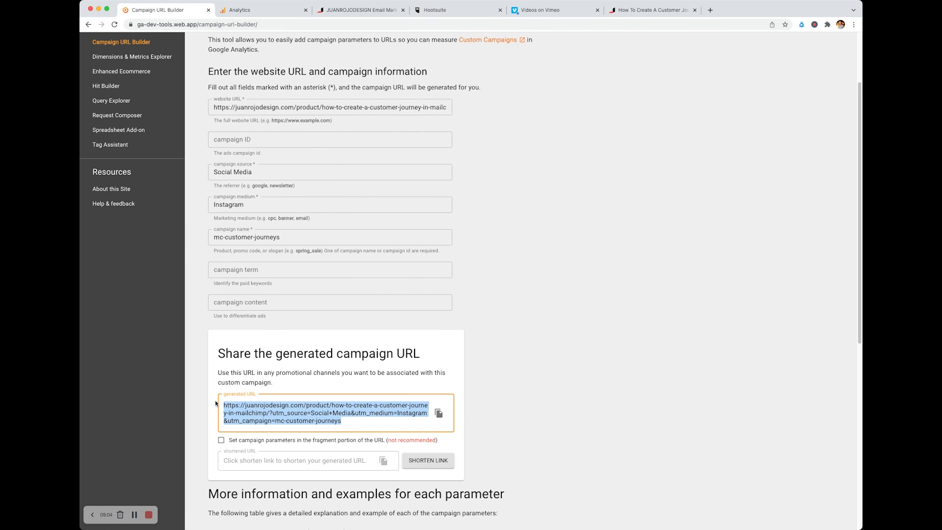
Step: Paste the campaign URL above the hashtags in the Hootsuite Instagram post and shorten it with Ow.ly
{"action": "left_click", "coordinate": [441, 10]}
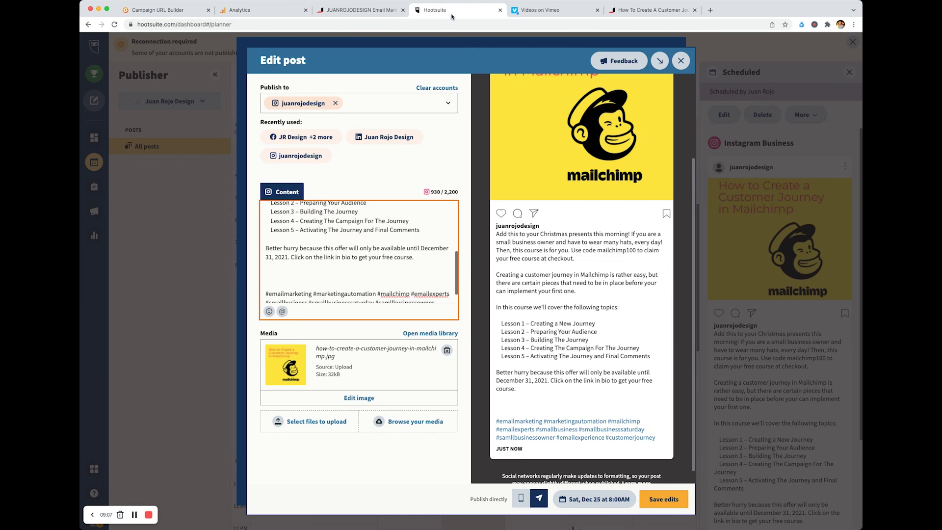
{"action": "left_click", "coordinate": [278, 268]}
{"action": "key", "text": "super+v"}
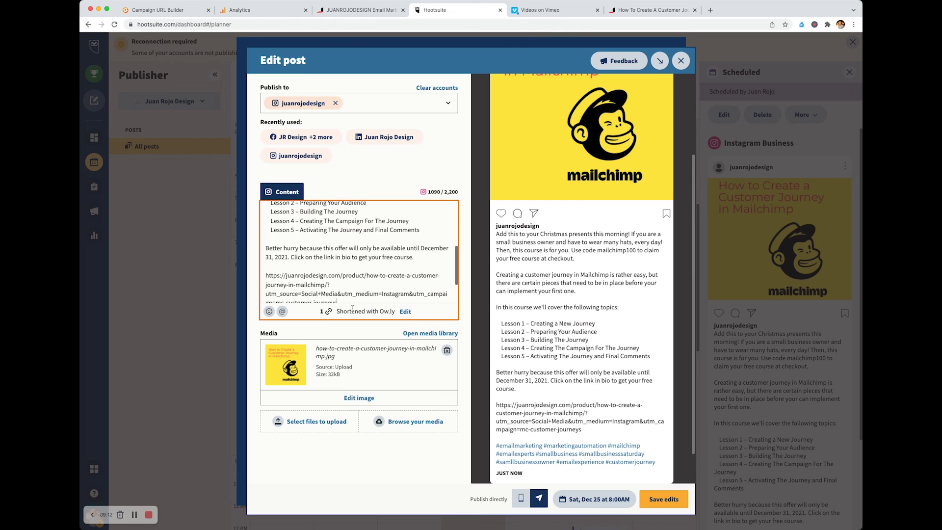
Step: Select the shortened Ow.ly link in the Instagram post preview, and switch to another application and back
{"action": "left_click_drag", "start_coordinate": [570, 404], "coordinate": [495, 405]}
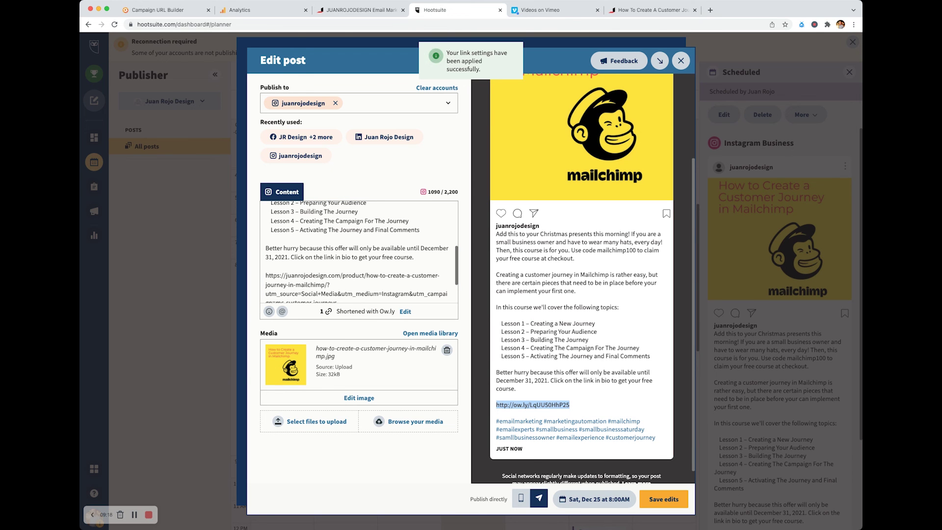
{"action": "key", "text": "super+Tab"}
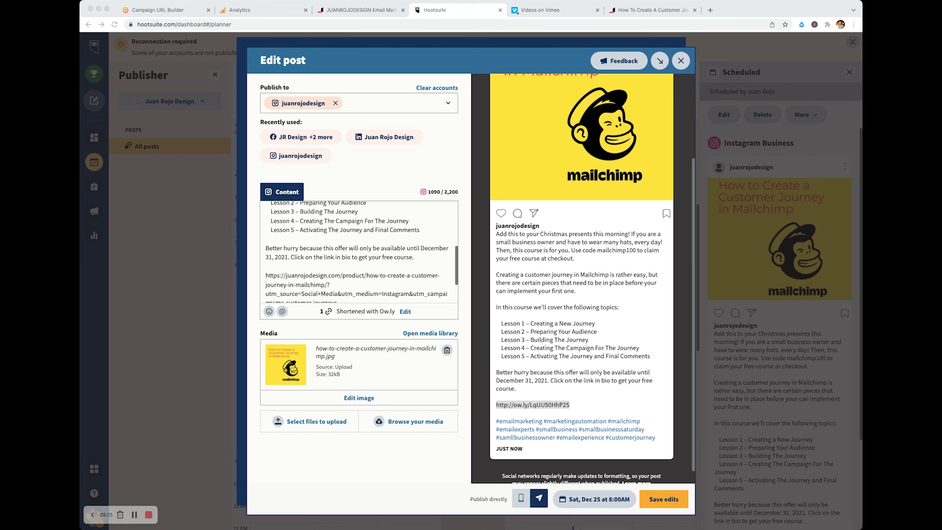
{"action": "key", "text": "super+Tab"}
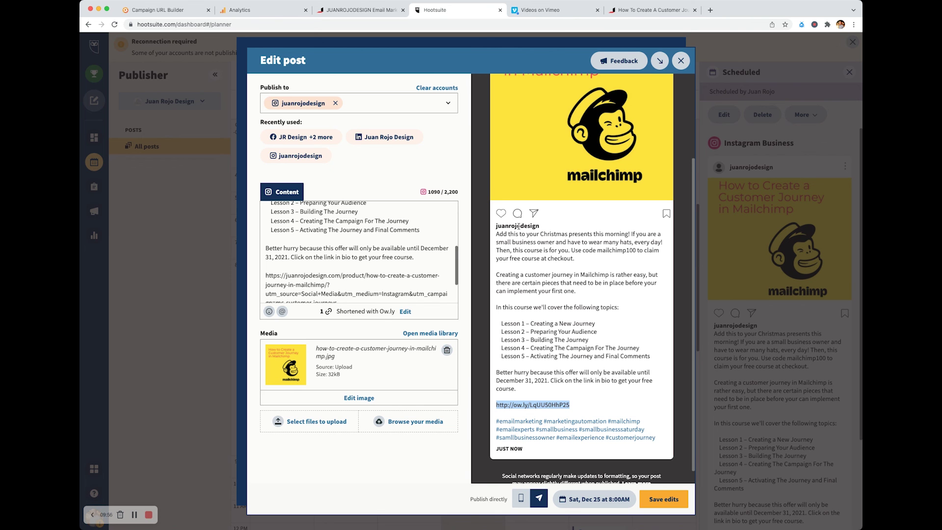
Step: Delete the full campaign URL from the Instagram post's content and save the edits
{"action": "scroll", "coordinate": [338, 275], "scroll_direction": "down", "scroll_amount": 2}
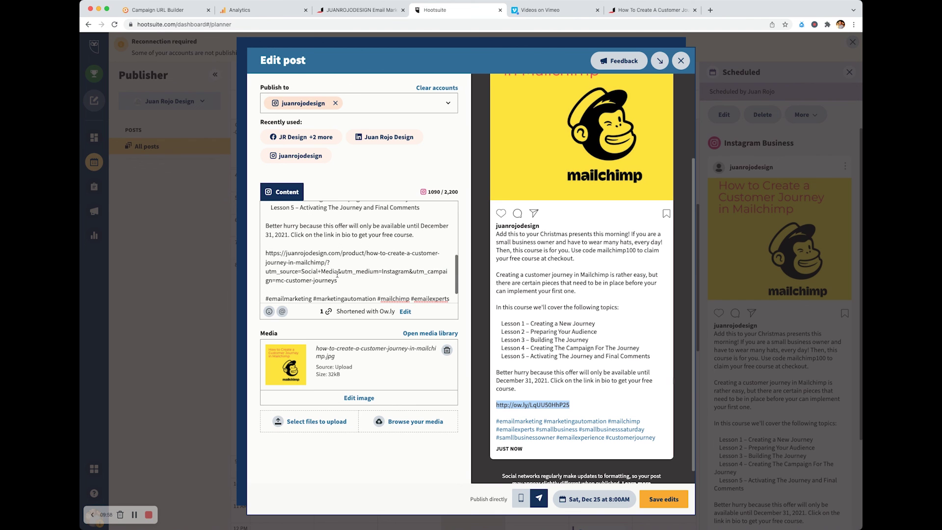
{"action": "left_click_drag", "start_coordinate": [337, 283], "coordinate": [260, 255]}
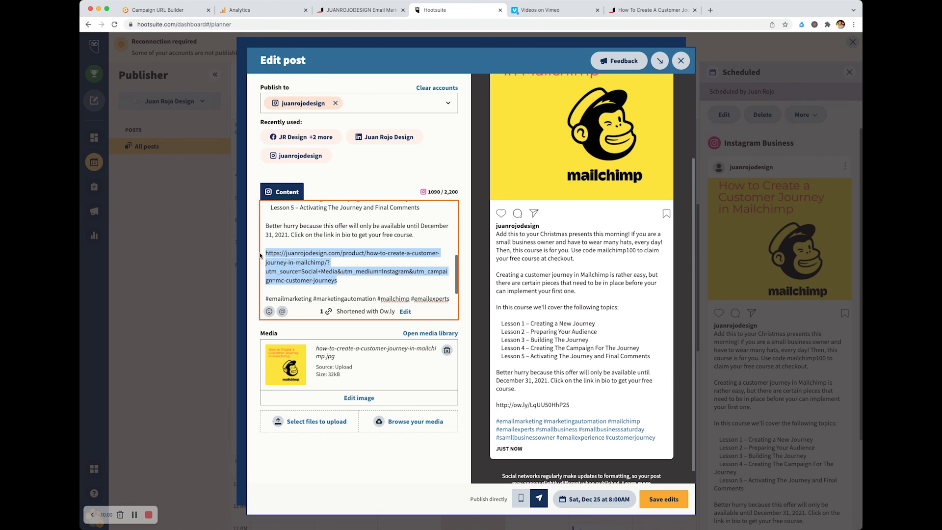
{"action": "key", "text": "BackSpace"}
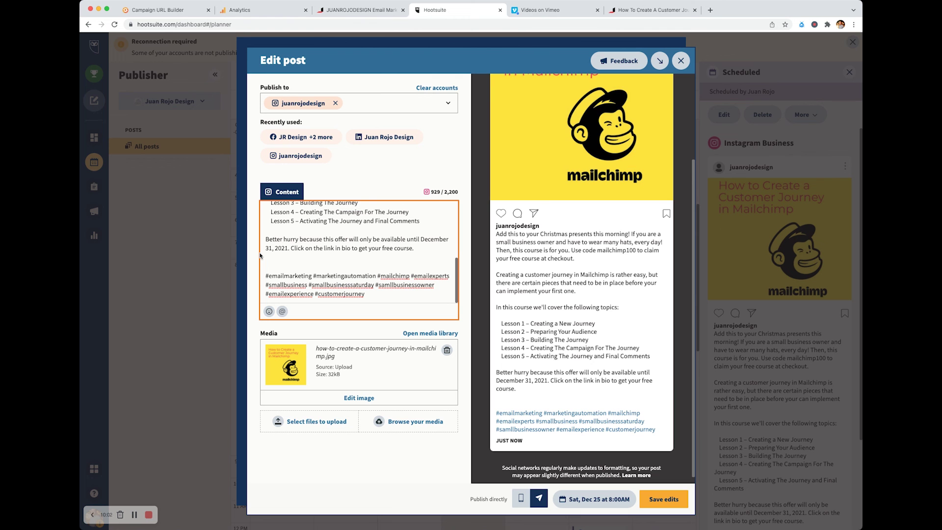
{"action": "left_click", "coordinate": [658, 502]}
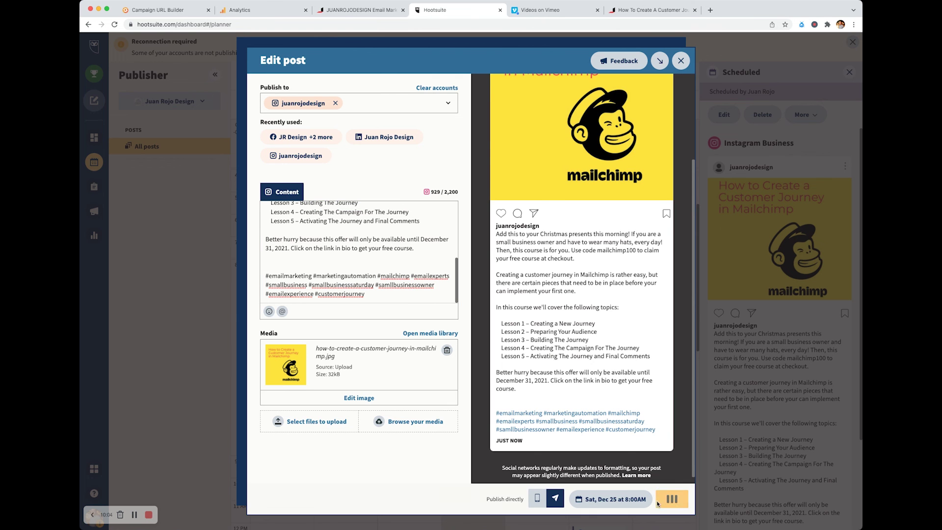